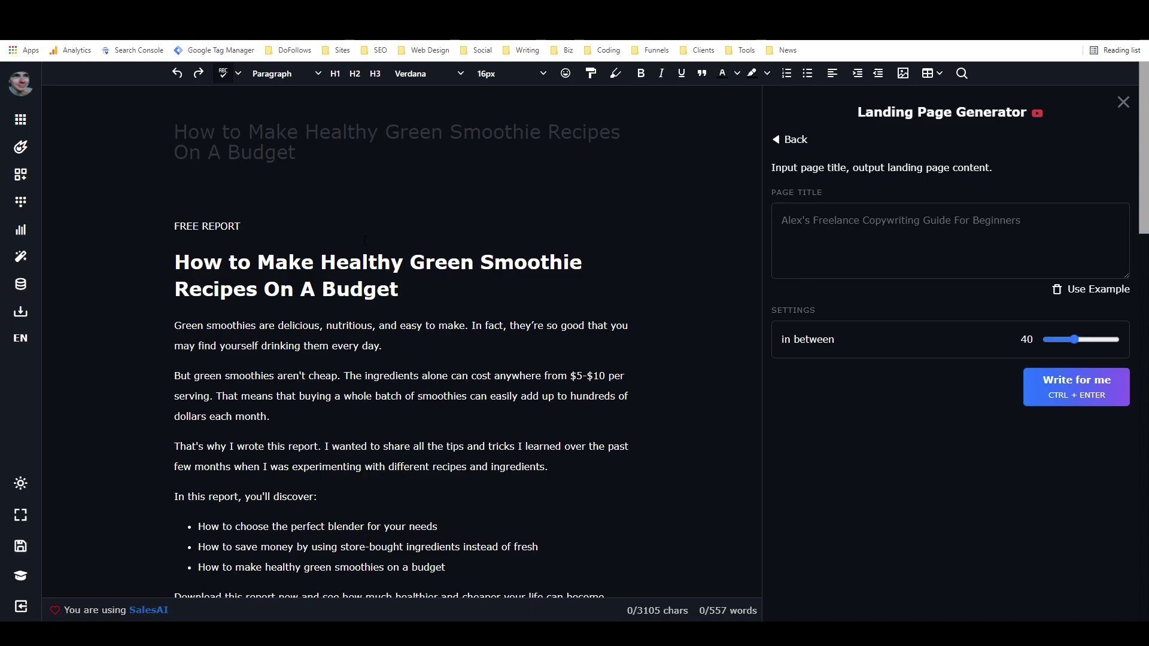
In HubSpot, open the Resources menu and browse the Free Ebooks listing.
{"action": "left_click", "coordinate": [496, 27]}
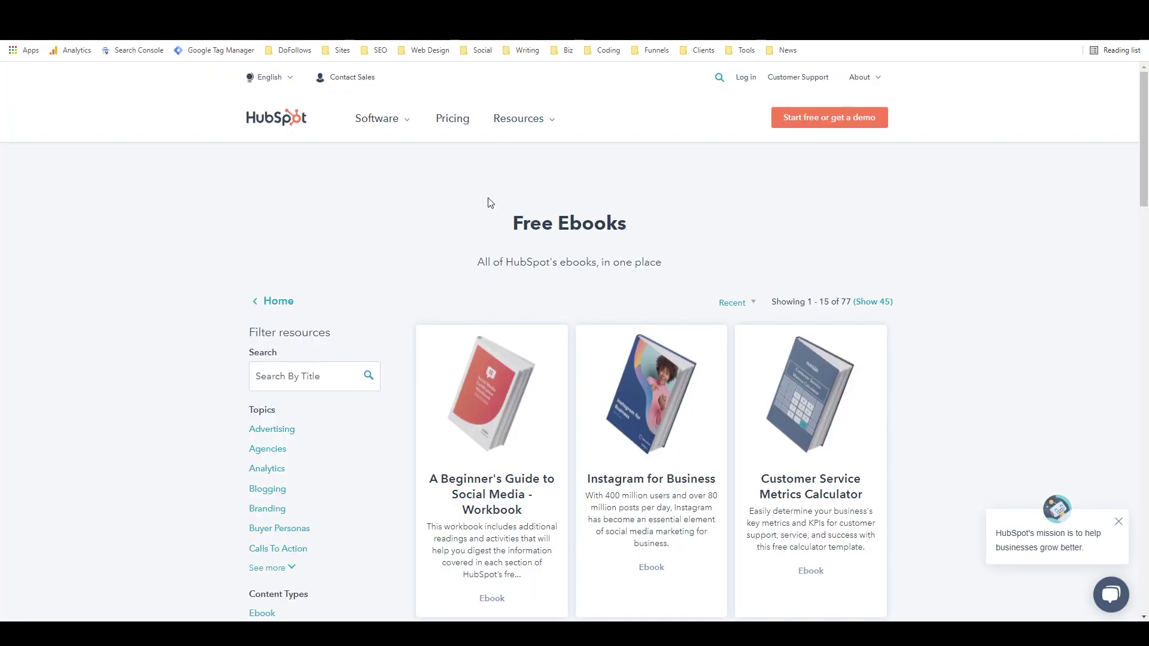
{"action": "left_click", "coordinate": [524, 122]}
{"action": "scroll", "coordinate": [605, 280], "scroll_direction": "down", "scroll_amount": 2}
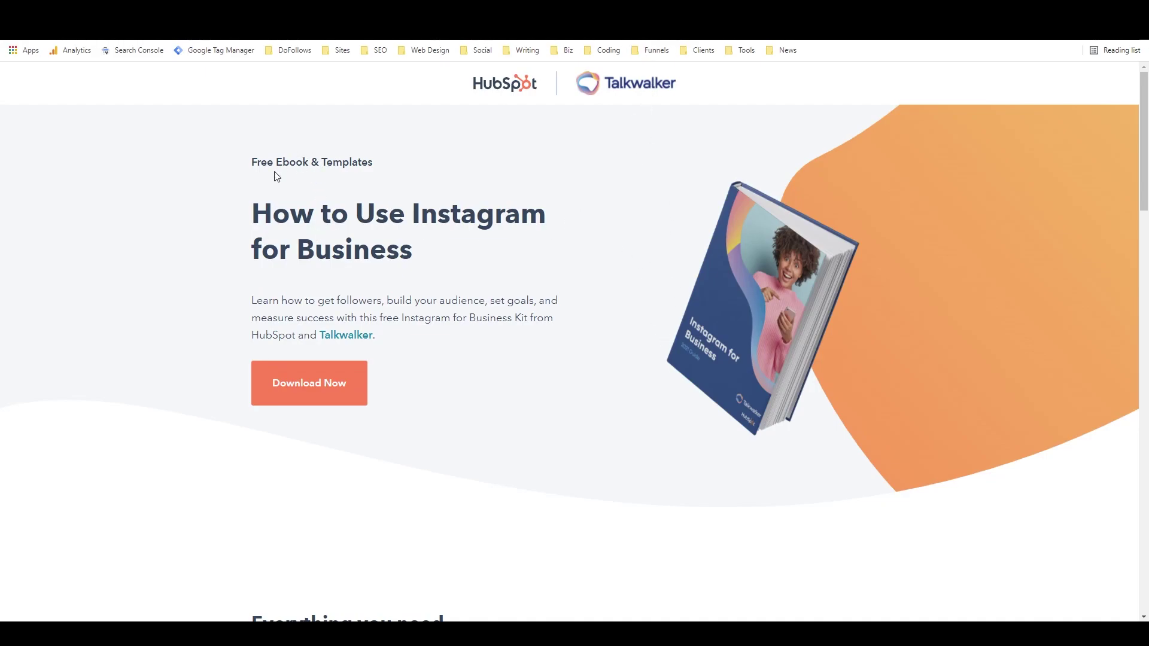
Highlight the Free Ebook label, Instagram for Business headline and intro paragraph, then scroll down.
{"action": "left_click_drag", "start_coordinate": [250, 163], "coordinate": [421, 167]}
{"action": "left_click", "coordinate": [421, 167]}
{"action": "left_click_drag", "start_coordinate": [255, 217], "coordinate": [479, 263]}
{"action": "left_click", "coordinate": [479, 263]}
{"action": "left_click_drag", "start_coordinate": [256, 301], "coordinate": [399, 318]}
{"action": "left_click", "coordinate": [521, 384]}
{"action": "scroll", "coordinate": [590, 267], "scroll_direction": "down", "scroll_amount": 7}
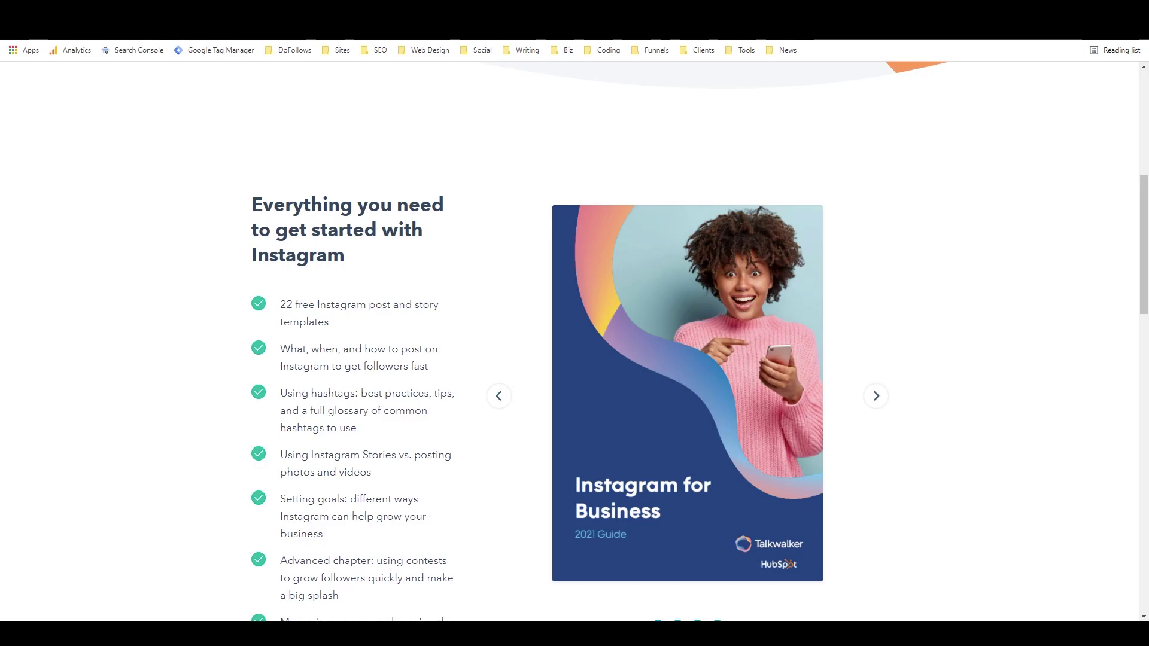
Scroll through the Social Media Certification Workbook page, comparing it with the Instagram guide.
{"action": "left_click", "coordinate": [536, 33]}
{"action": "scroll", "coordinate": [359, 269], "scroll_direction": "down", "scroll_amount": 7}
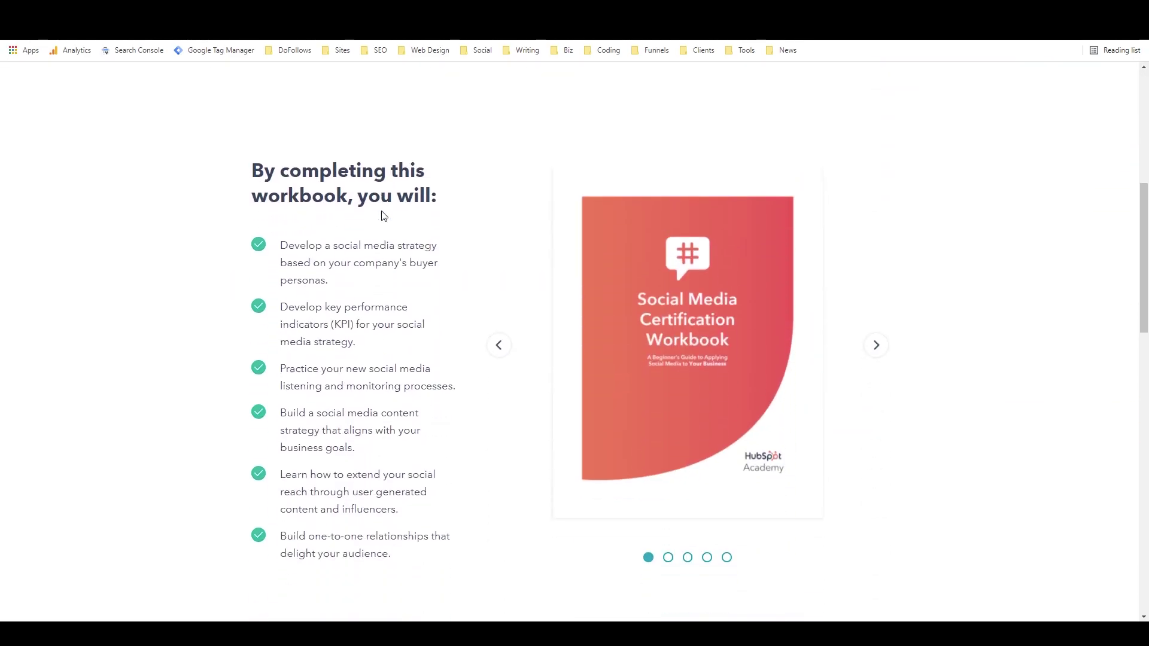
{"action": "scroll", "coordinate": [451, 353], "scroll_direction": "down", "scroll_amount": 7}
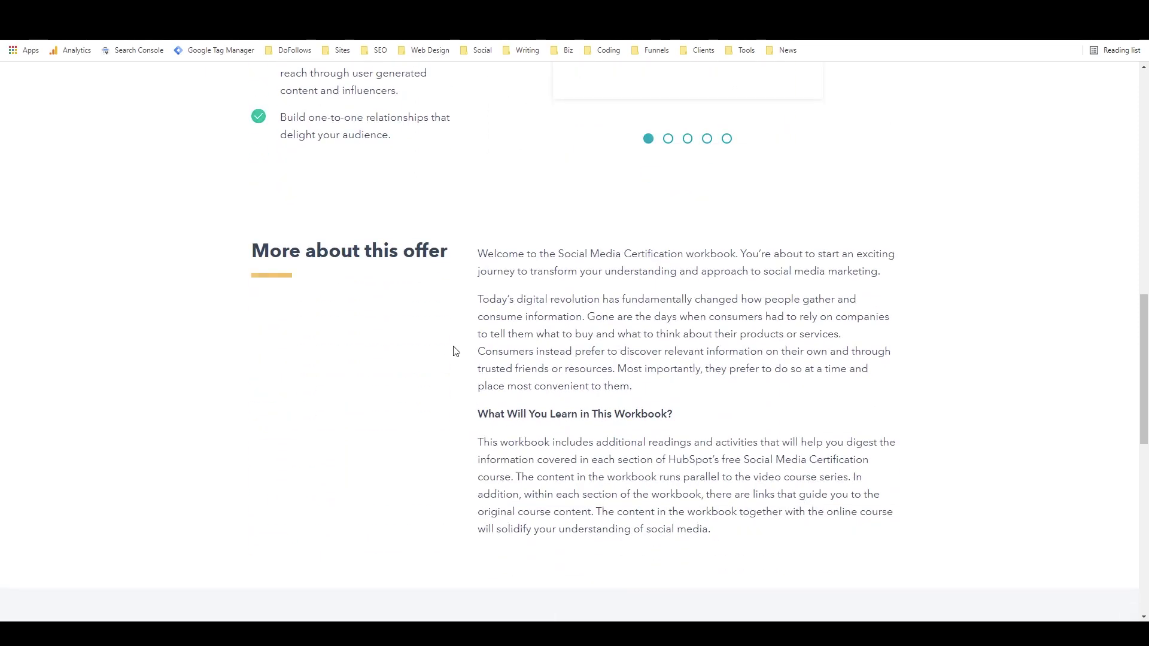
{"action": "key", "text": "ctrl+Tab"}
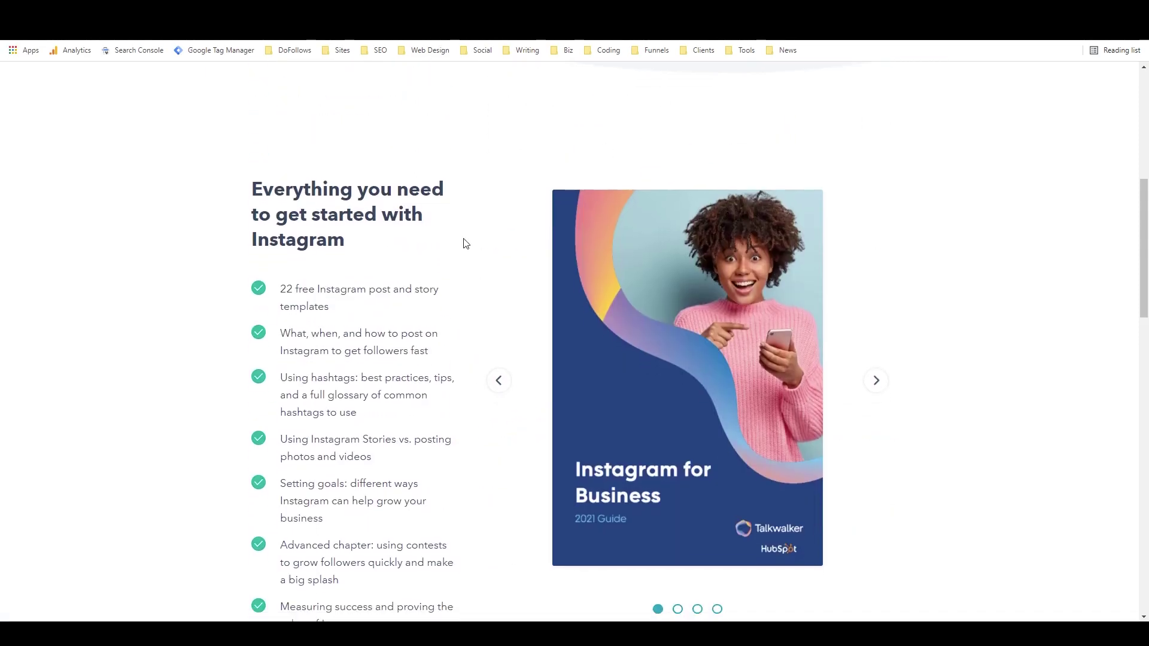
{"action": "scroll", "coordinate": [466, 236], "scroll_direction": "down", "scroll_amount": 10}
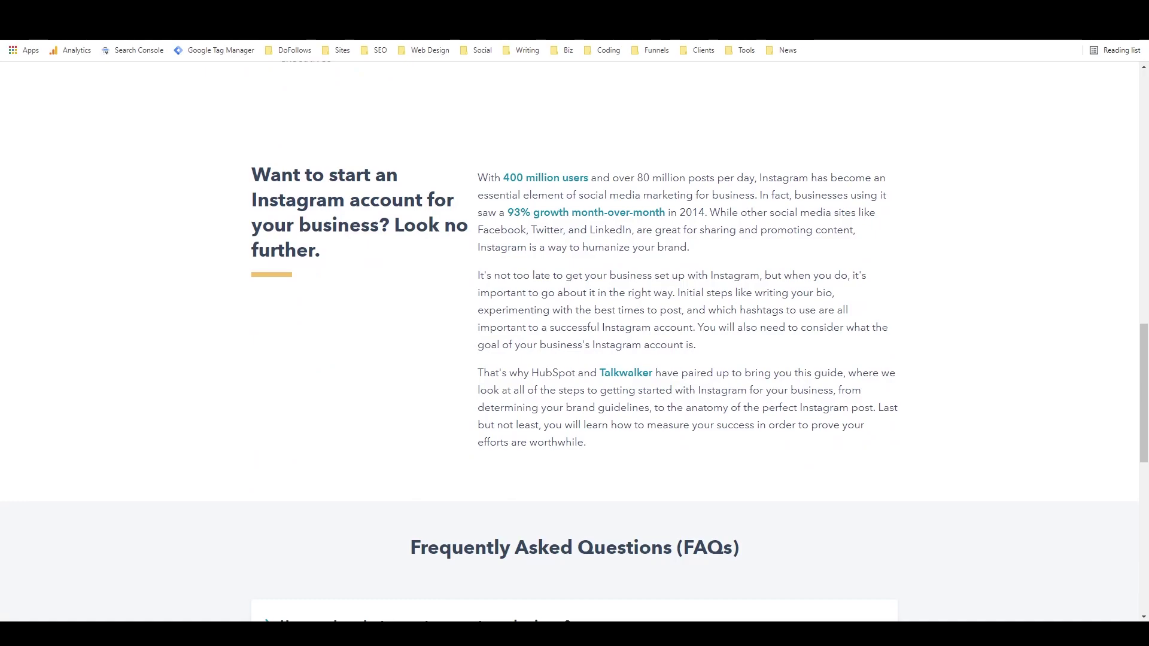
{"action": "key", "text": "ctrl+shift+Tab"}
{"action": "scroll", "coordinate": [447, 234], "scroll_direction": "down", "scroll_amount": 9}
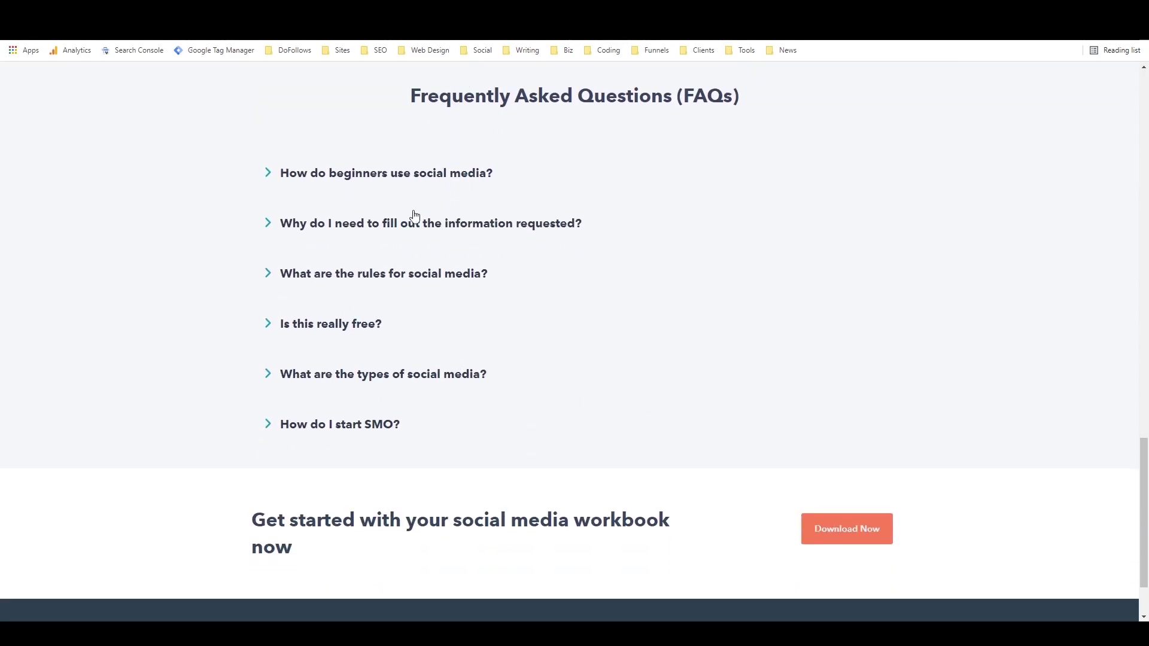
{"action": "scroll", "coordinate": [398, 167], "scroll_direction": "down", "scroll_amount": 2}
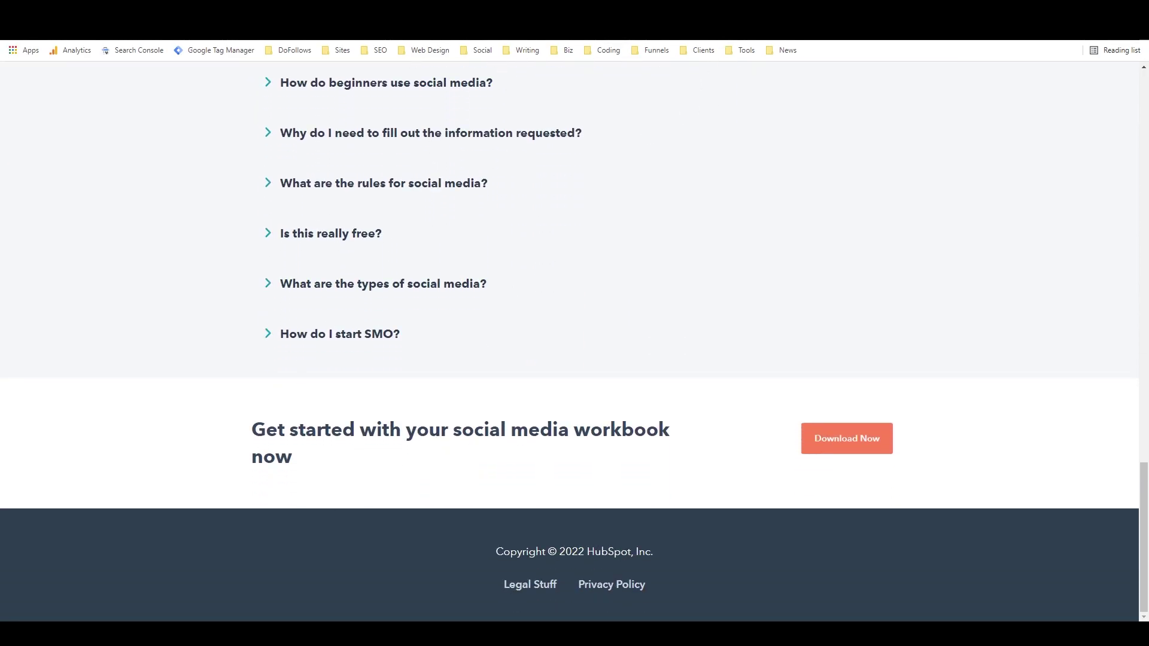
Scroll the Instagram guide once more and return to the Closerscopy editor.
{"action": "key", "text": "ctrl+Tab"}
{"action": "scroll", "coordinate": [353, 359], "scroll_direction": "down", "scroll_amount": 6}
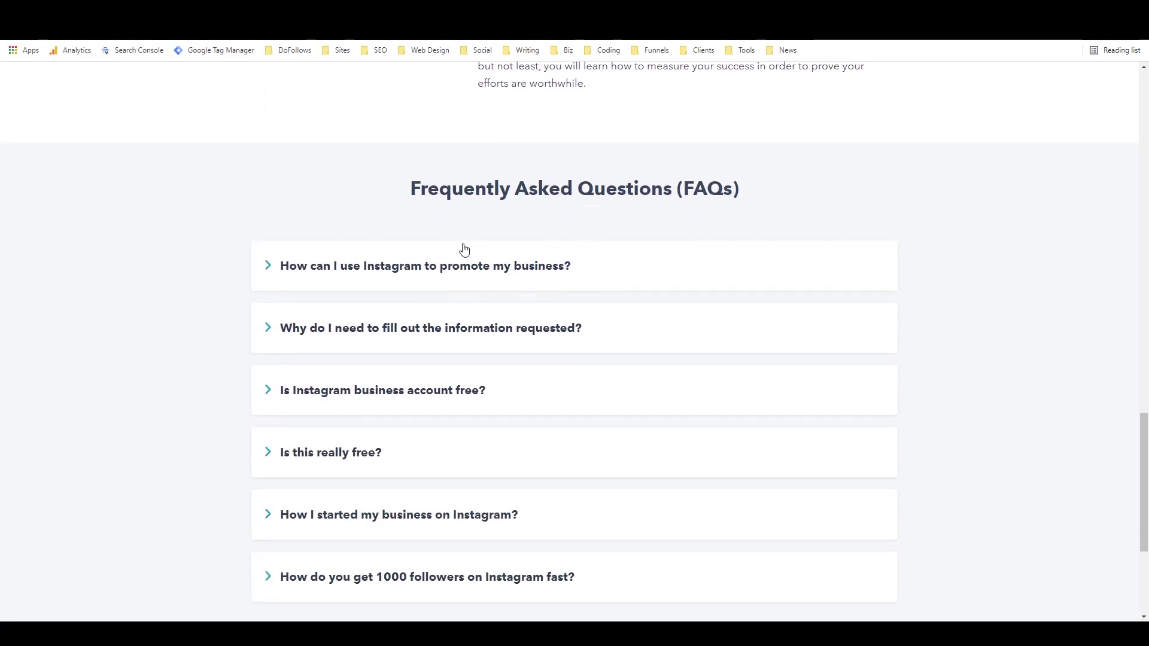
{"action": "scroll", "coordinate": [461, 245], "scroll_direction": "down", "scroll_amount": 4}
{"action": "scroll", "coordinate": [713, 415], "scroll_direction": "up", "scroll_amount": 7}
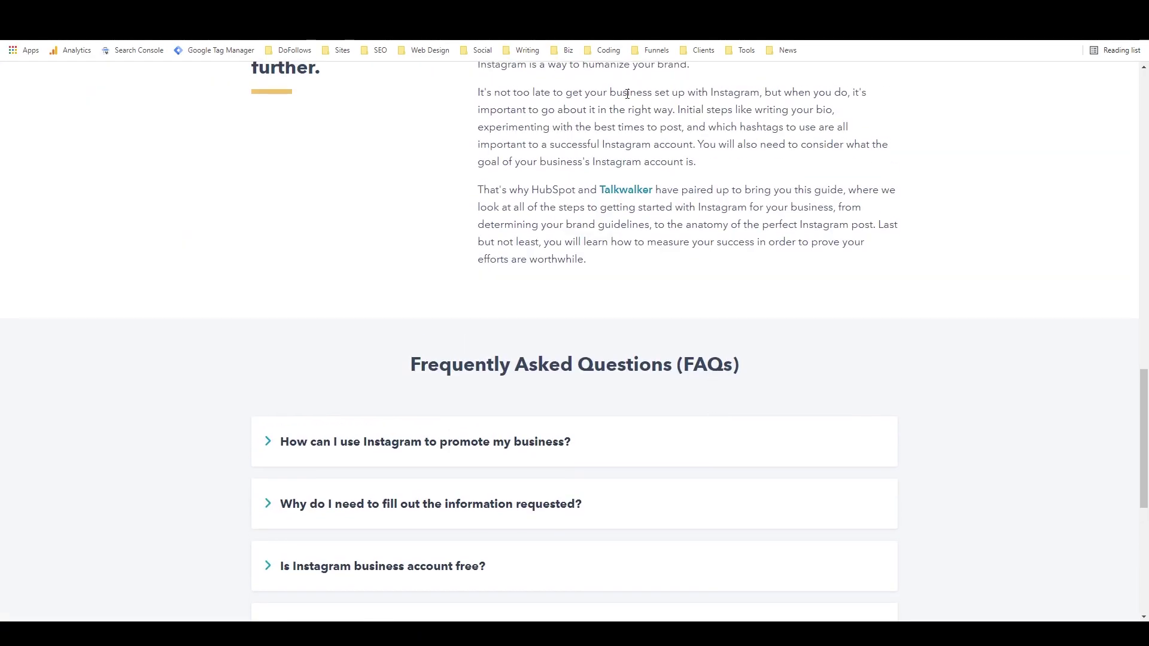
{"action": "key", "text": "ctrl+Tab"}
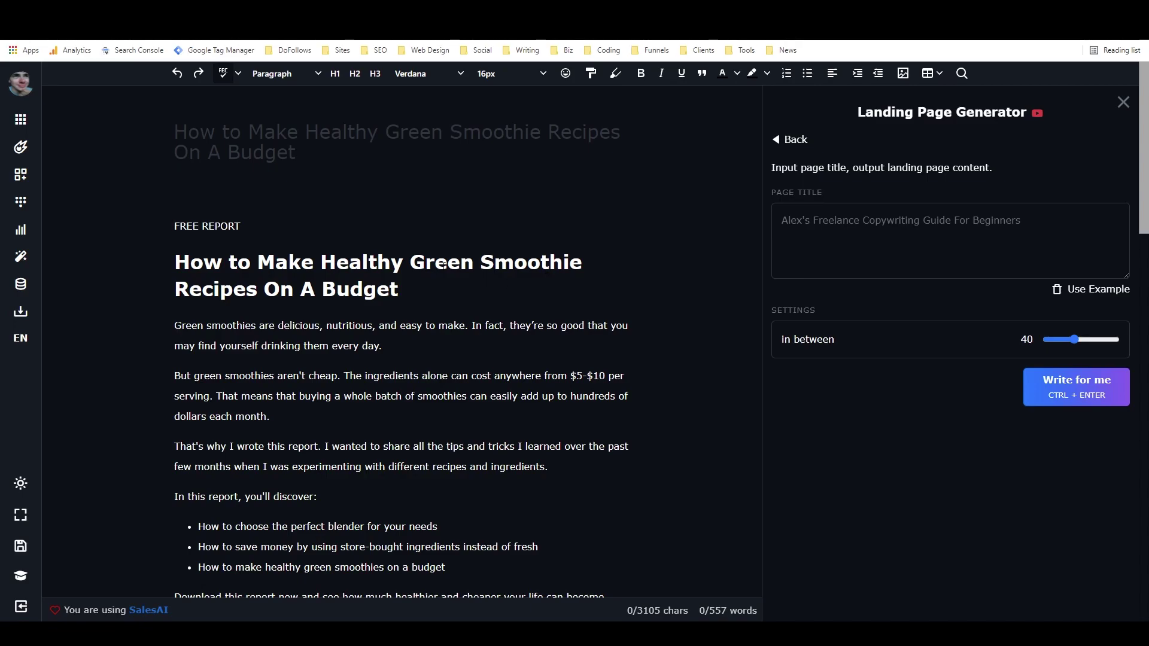
{"action": "left_click_drag", "start_coordinate": [178, 261], "coordinate": [402, 263]}
{"action": "left_click_drag", "start_coordinate": [402, 263], "coordinate": [425, 293]}
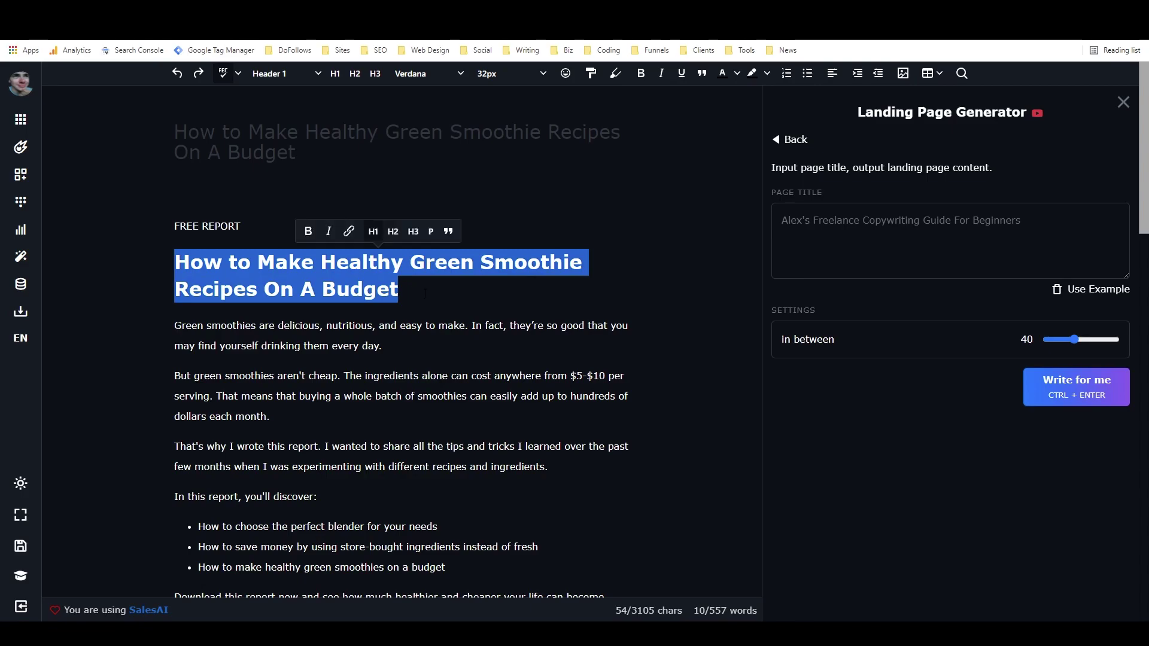
{"action": "left_click", "coordinate": [425, 292]}
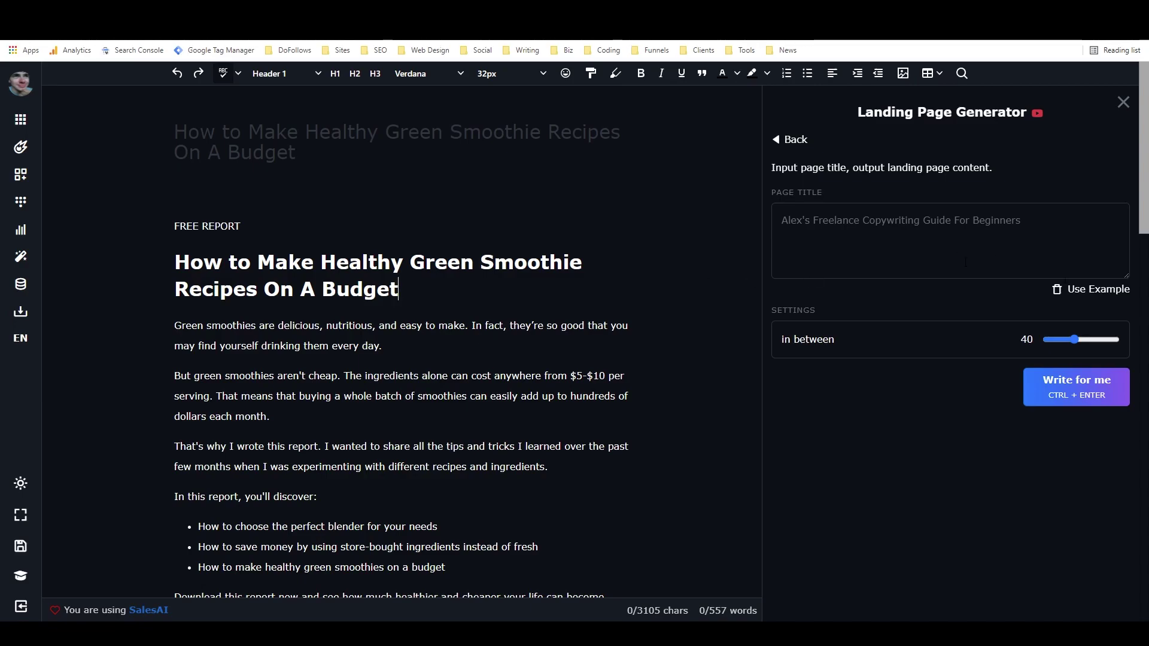
Fill Page Title with the example freelance copywriting guide title and generate its FREE Report copy.
{"action": "left_click", "coordinate": [1082, 290]}
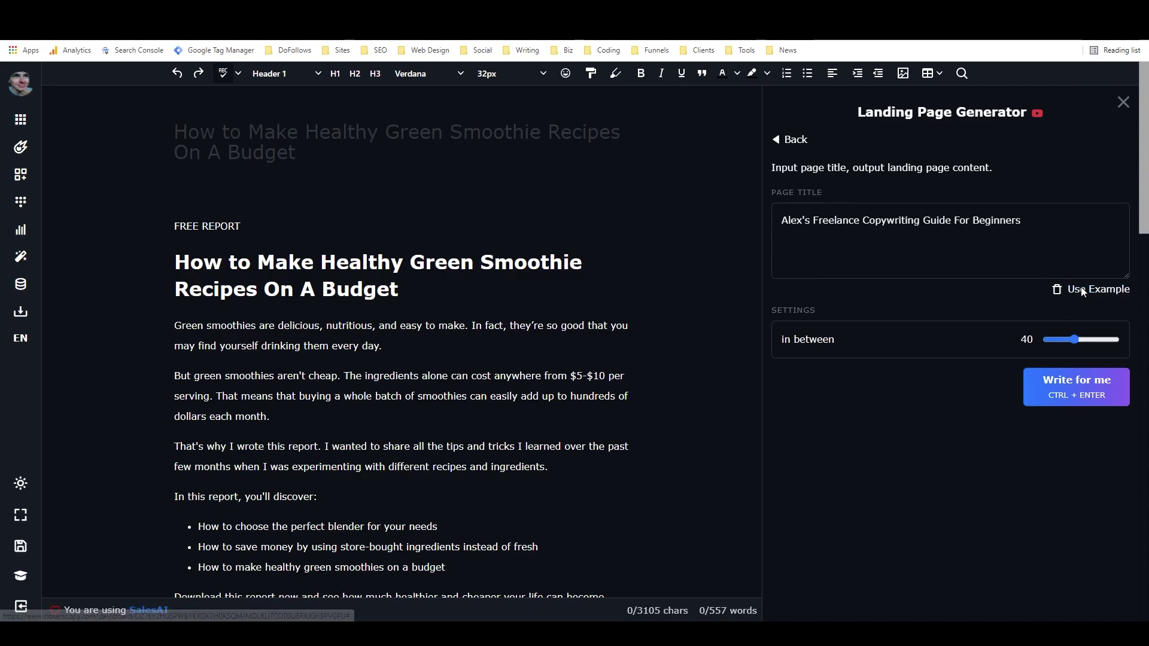
{"action": "left_click", "coordinate": [1054, 383]}
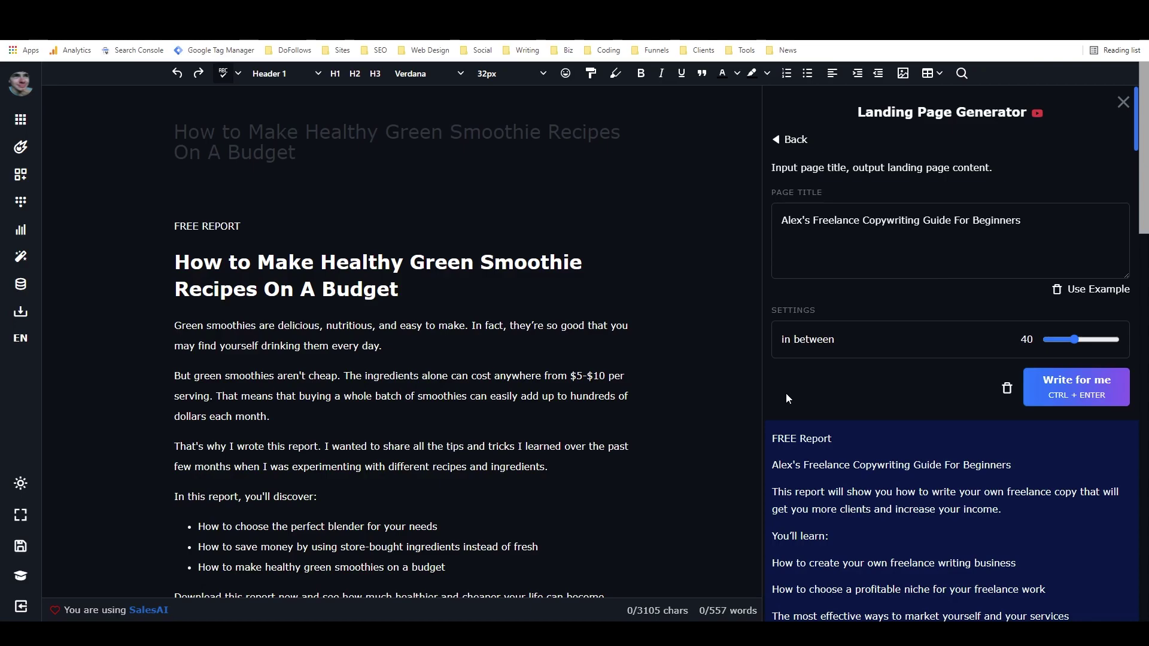
Widen the generator panel and read through the freelance copywriting lessons, from choosing a niche to marketing services.
{"action": "left_click_drag", "start_coordinate": [763, 368], "coordinate": [545, 368]}
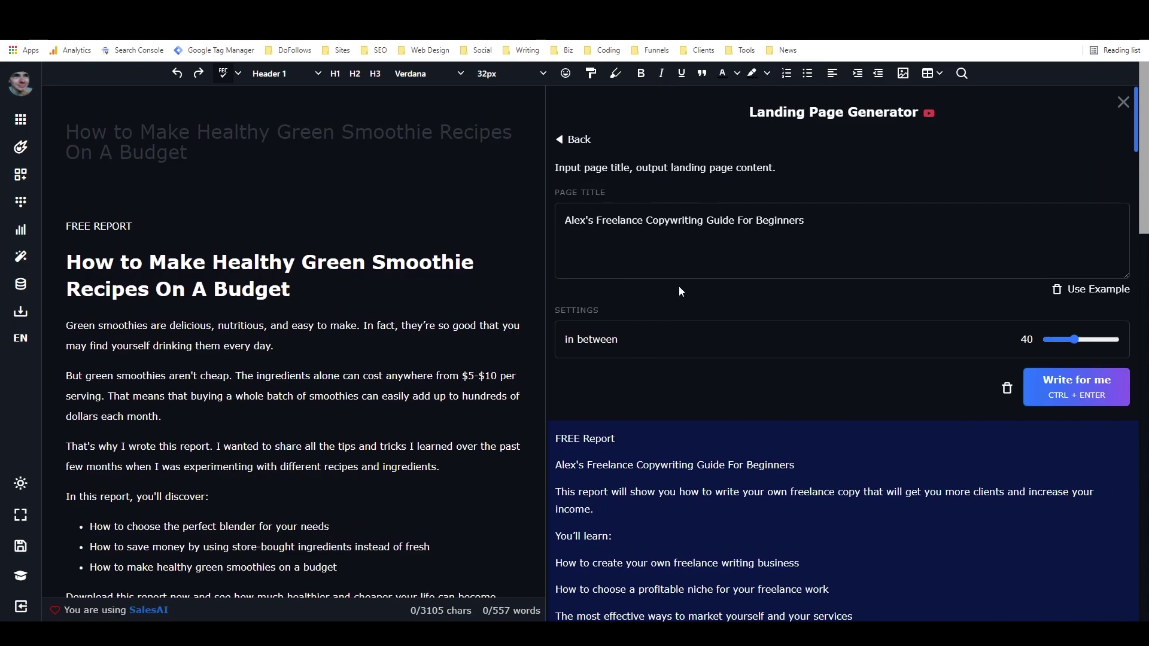
{"action": "scroll", "coordinate": [680, 286], "scroll_direction": "down", "scroll_amount": 1}
{"action": "scroll", "coordinate": [602, 358], "scroll_direction": "down", "scroll_amount": 1}
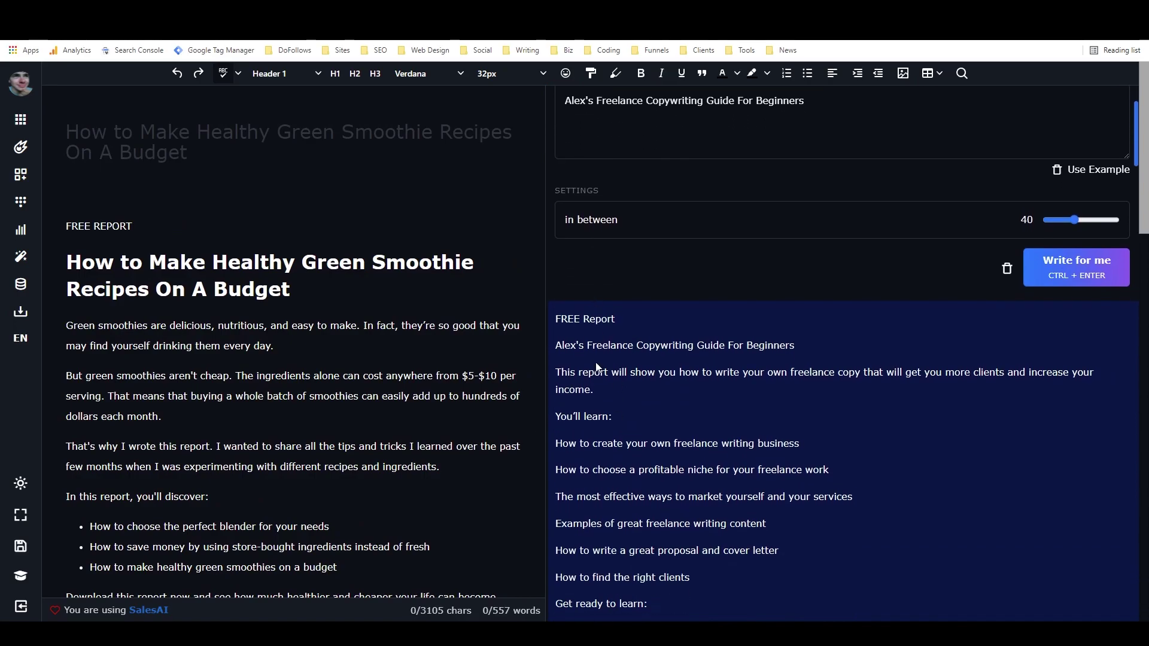
{"action": "scroll", "coordinate": [710, 286], "scroll_direction": "down", "scroll_amount": 1}
{"action": "scroll", "coordinate": [710, 286], "scroll_direction": "down", "scroll_amount": 2}
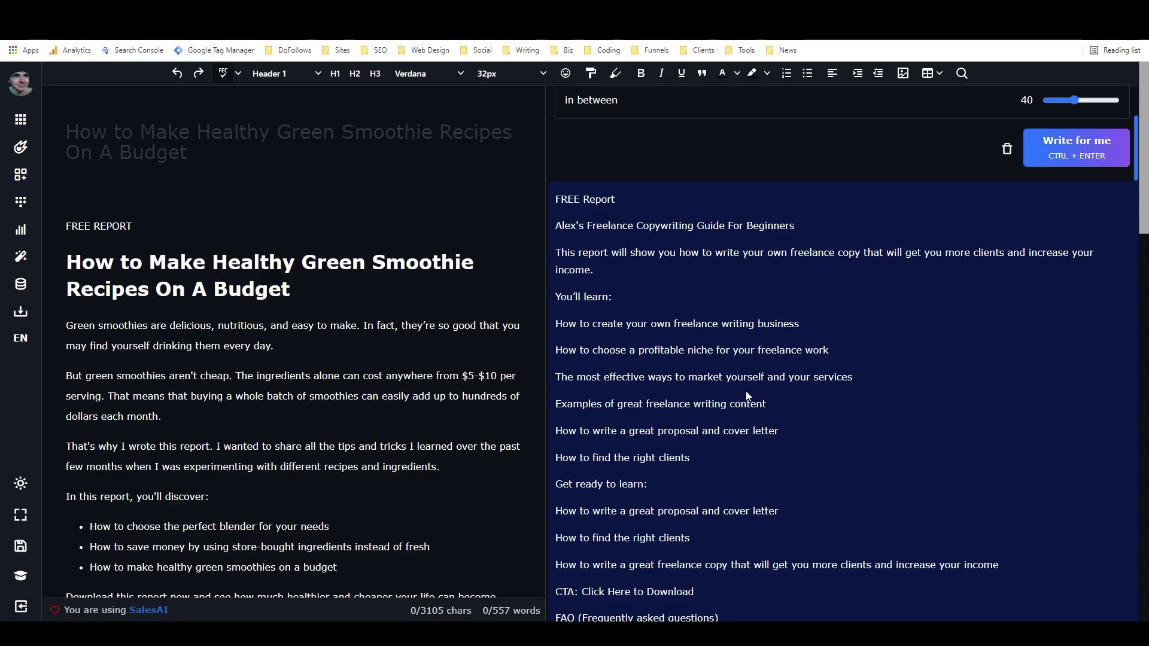
{"action": "scroll", "coordinate": [742, 389], "scroll_direction": "down", "scroll_amount": 1}
{"action": "scroll", "coordinate": [599, 326], "scroll_direction": "down", "scroll_amount": 2}
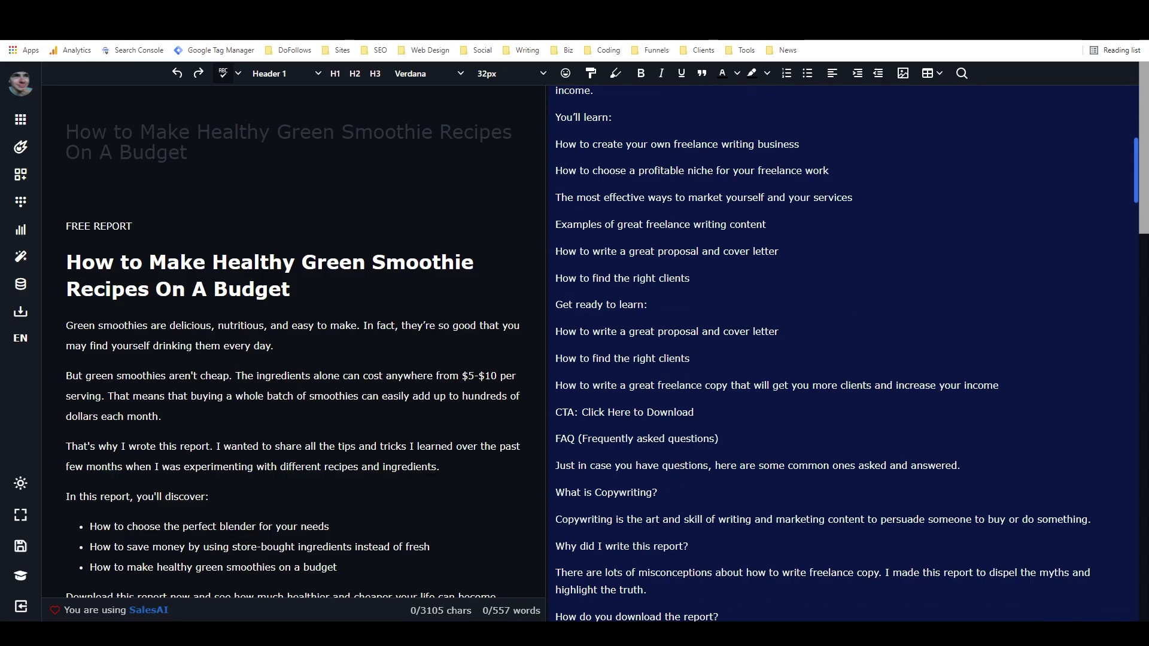
{"action": "scroll", "coordinate": [713, 362], "scroll_direction": "down", "scroll_amount": 2}
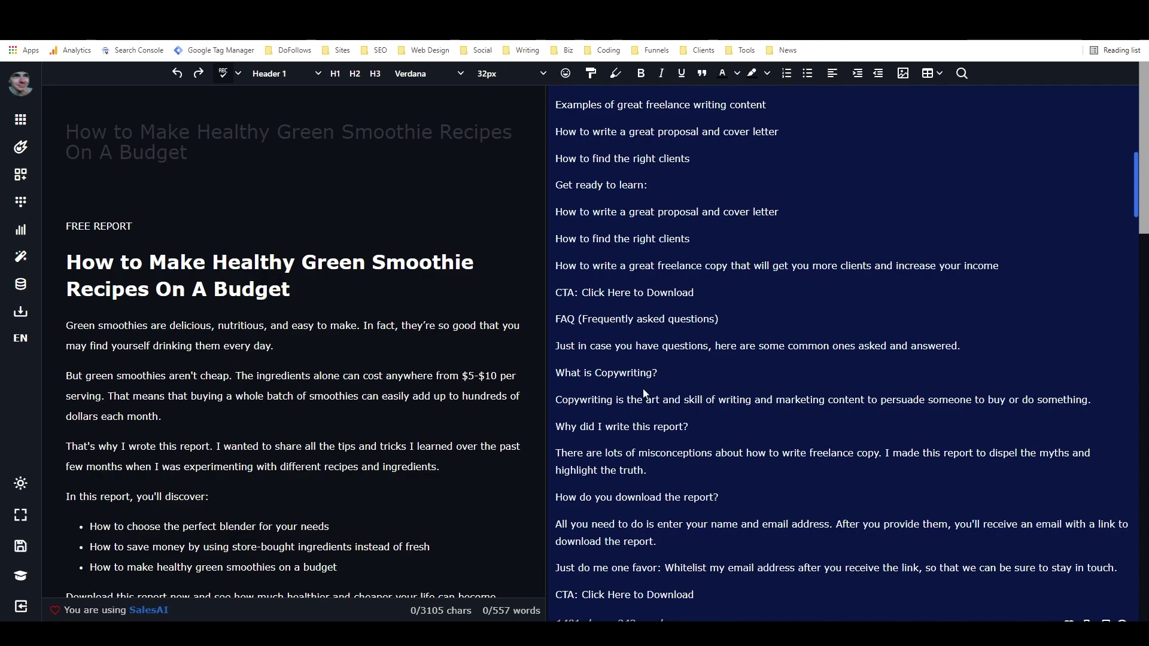
{"action": "scroll", "coordinate": [603, 372], "scroll_direction": "down", "scroll_amount": 2}
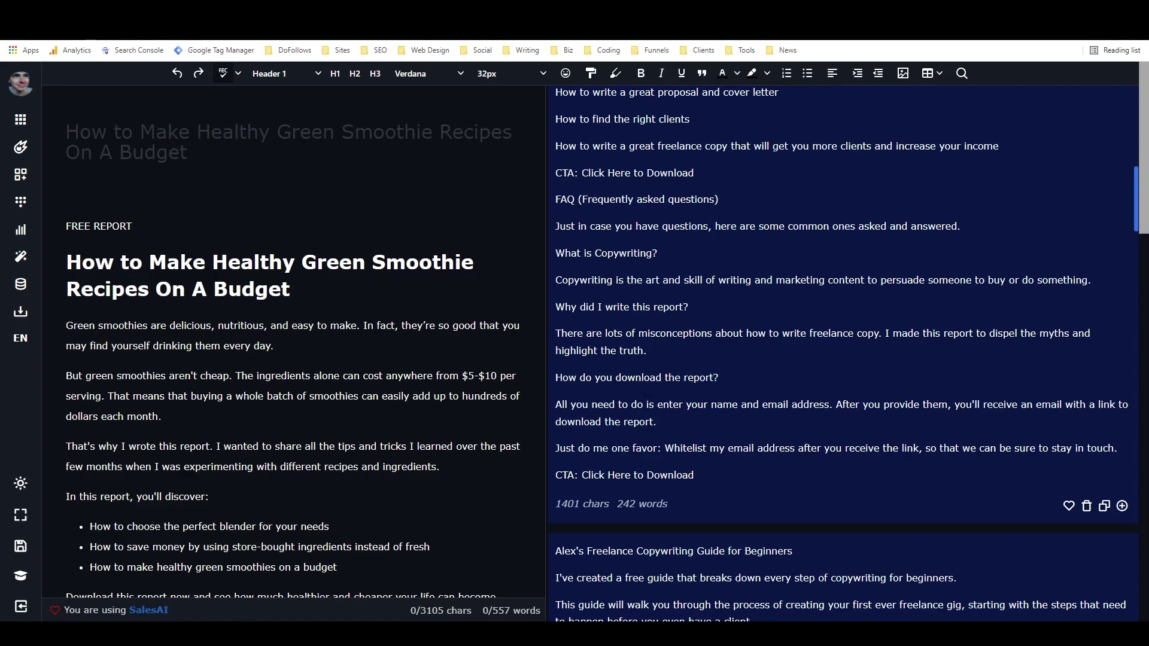
{"action": "scroll", "coordinate": [670, 419], "scroll_direction": "up", "scroll_amount": 15}
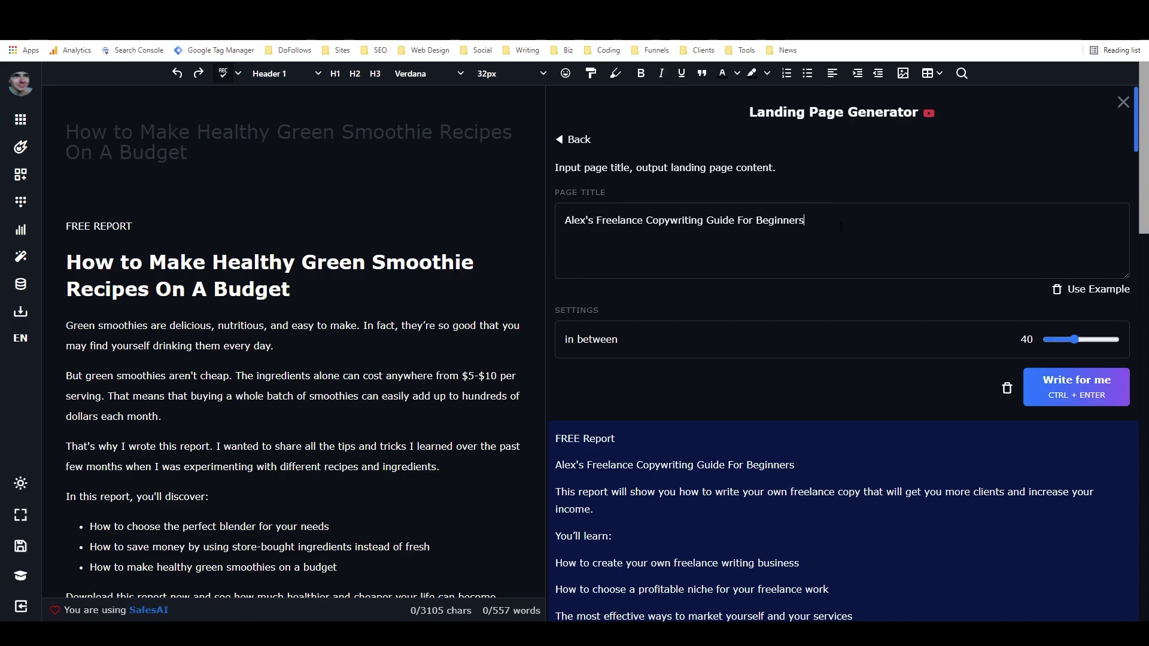
Replace the page title with 'Chess Tactics and Strategies From the Masters in Five Minutes' and generate copy.
{"action": "left_click_drag", "start_coordinate": [841, 226], "coordinate": [563, 222]}
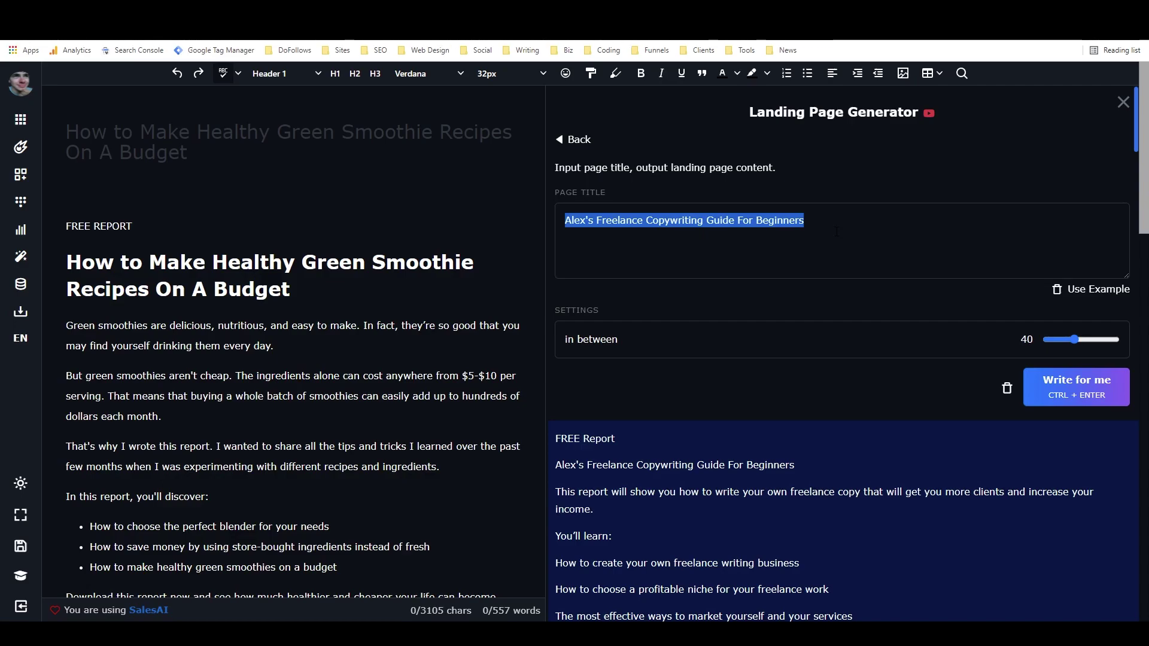
{"action": "type", "text": "Chess Tacti"}
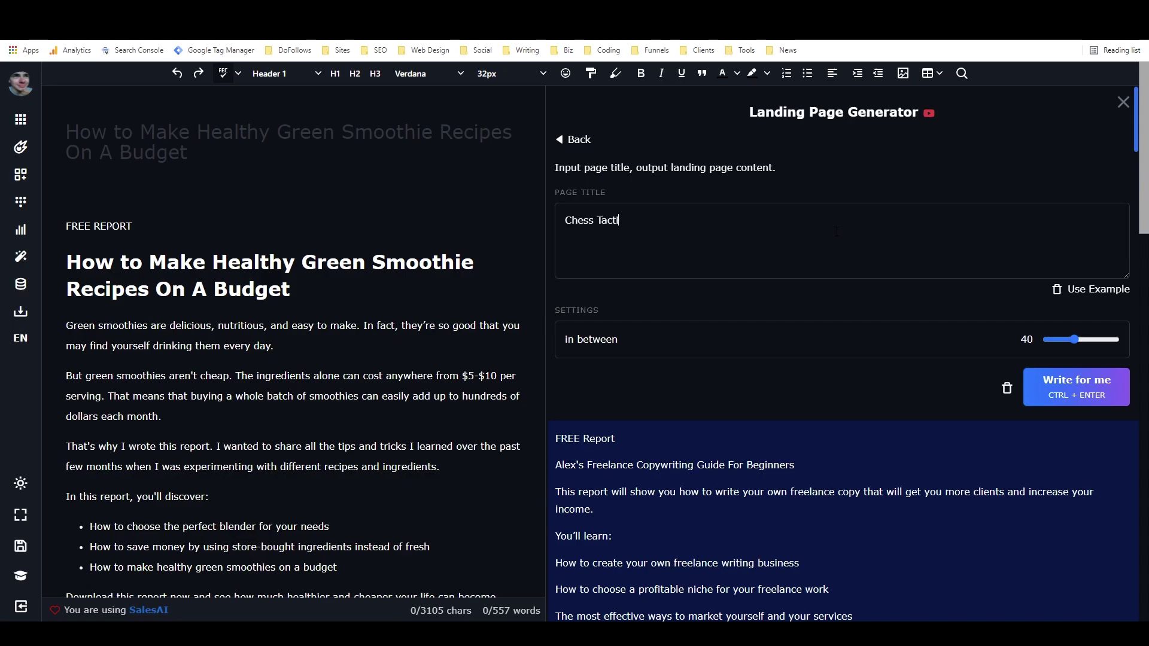
{"action": "type", "text": "cs and Strategies From the Mas"}
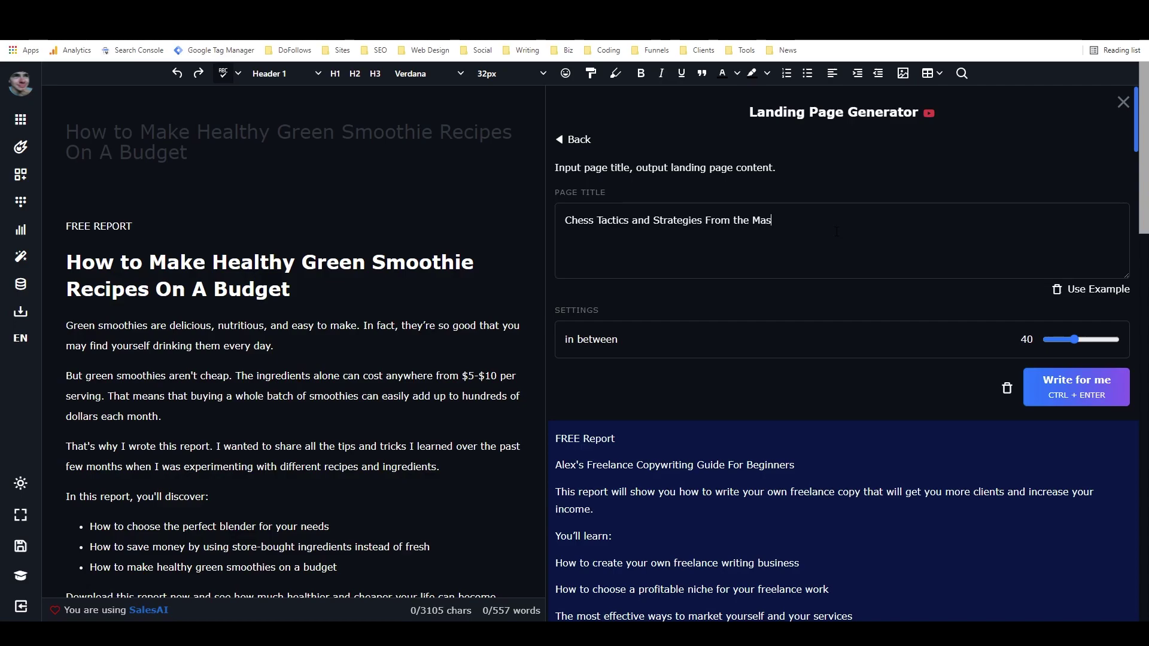
{"action": "type", "text": "ters in Five Minutes"}
{"action": "left_click", "coordinate": [1080, 404]}
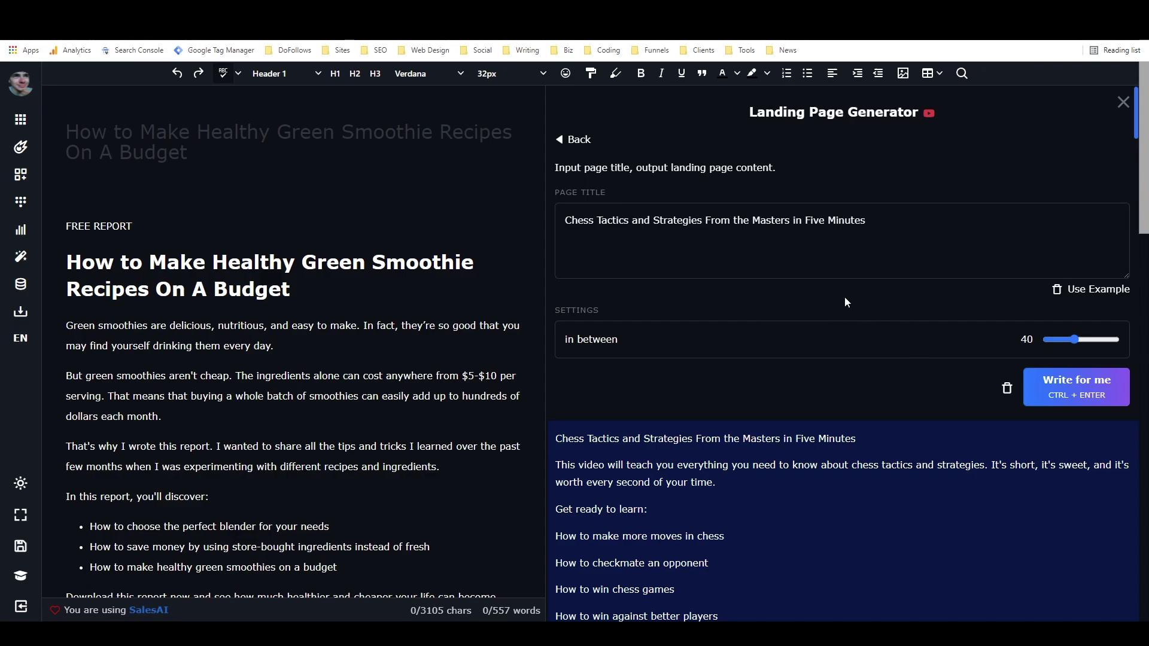
{"action": "scroll", "coordinate": [796, 312], "scroll_direction": "down", "scroll_amount": 2}
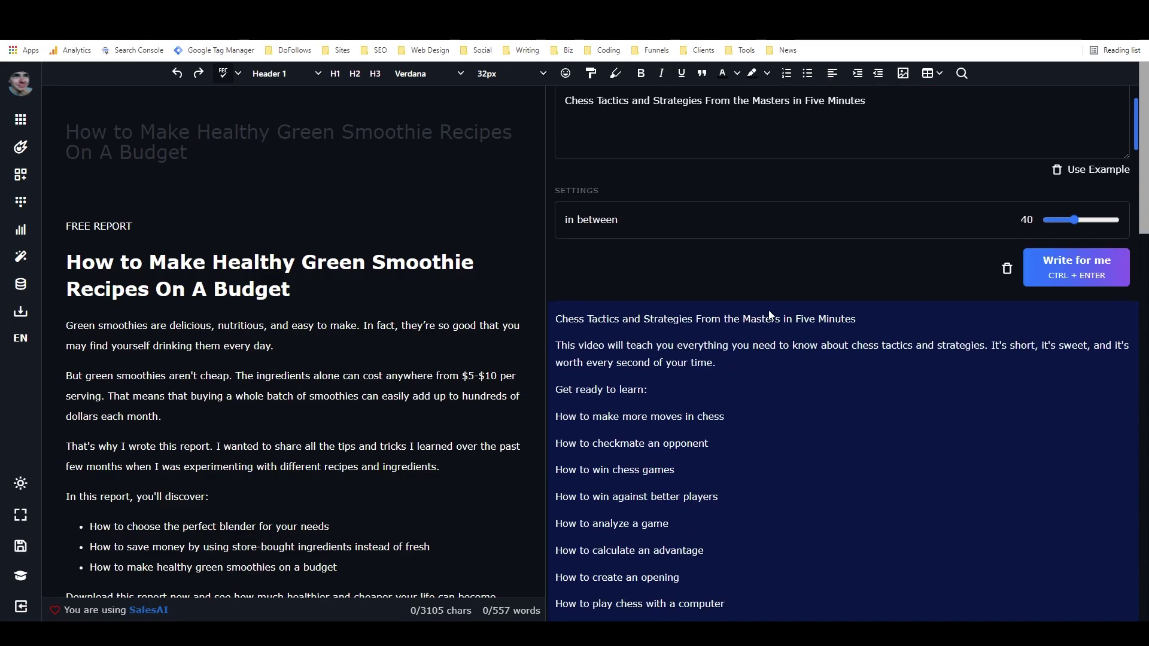
{"action": "scroll", "coordinate": [628, 310], "scroll_direction": "up", "scroll_amount": 2}
{"action": "scroll", "coordinate": [628, 310], "scroll_direction": "down", "scroll_amount": 2}
{"action": "scroll", "coordinate": [690, 392], "scroll_direction": "down", "scroll_amount": 1}
{"action": "scroll", "coordinate": [690, 390], "scroll_direction": "down", "scroll_amount": 2}
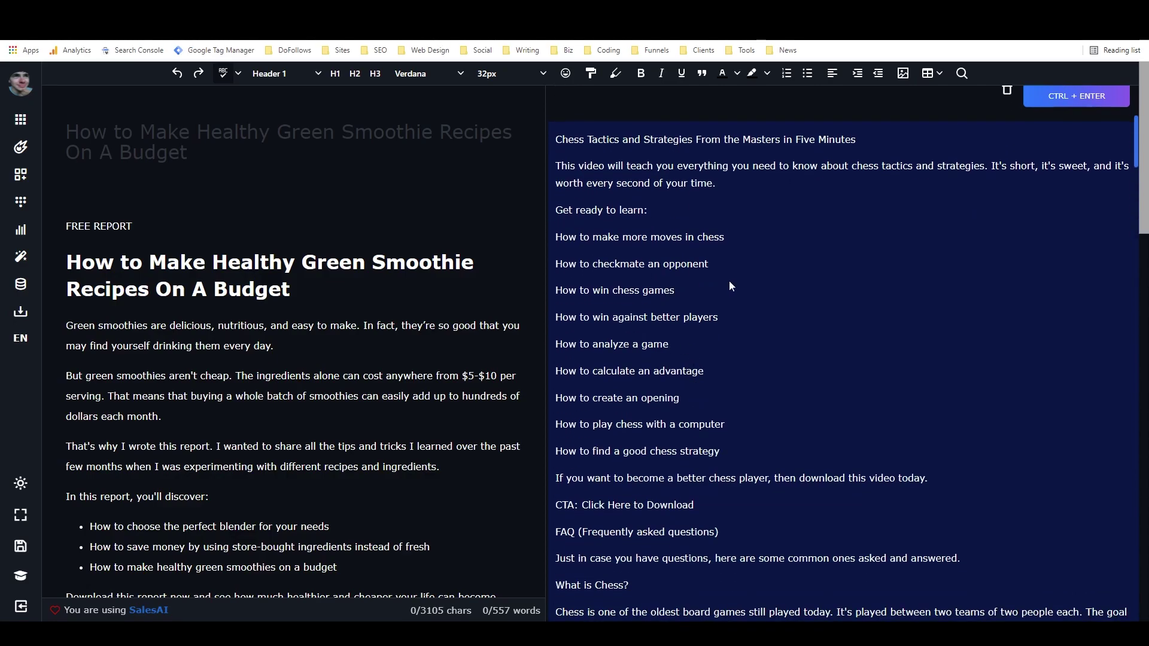
{"action": "scroll", "coordinate": [730, 282], "scroll_direction": "down", "scroll_amount": 2}
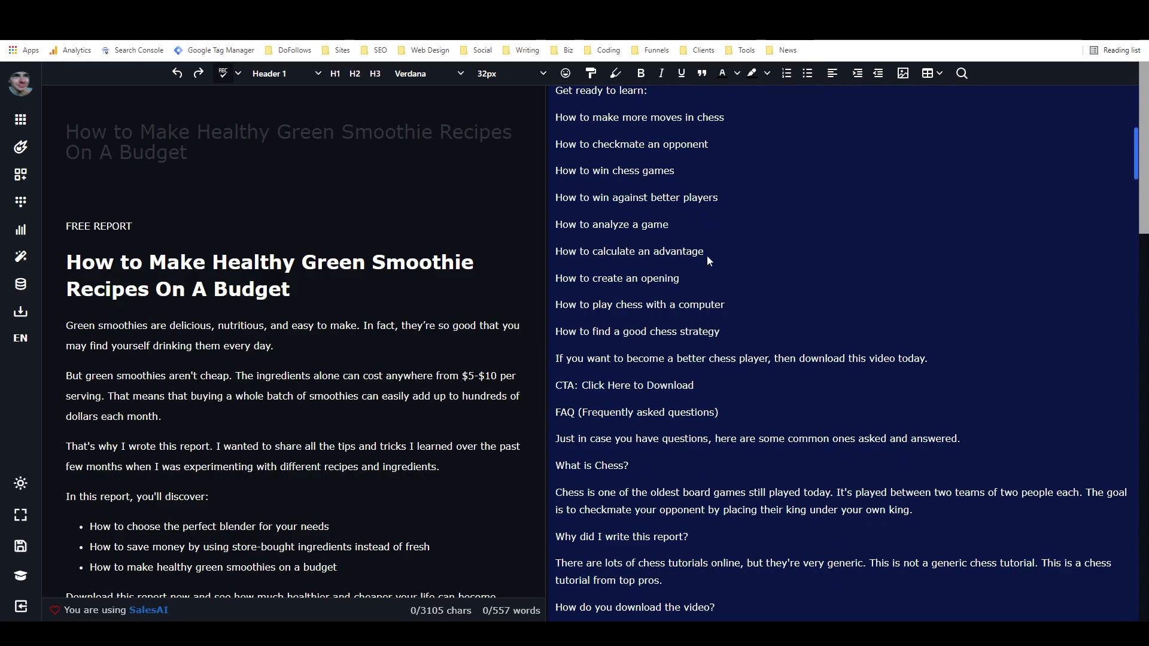
{"action": "scroll", "coordinate": [710, 257], "scroll_direction": "down", "scroll_amount": 8}
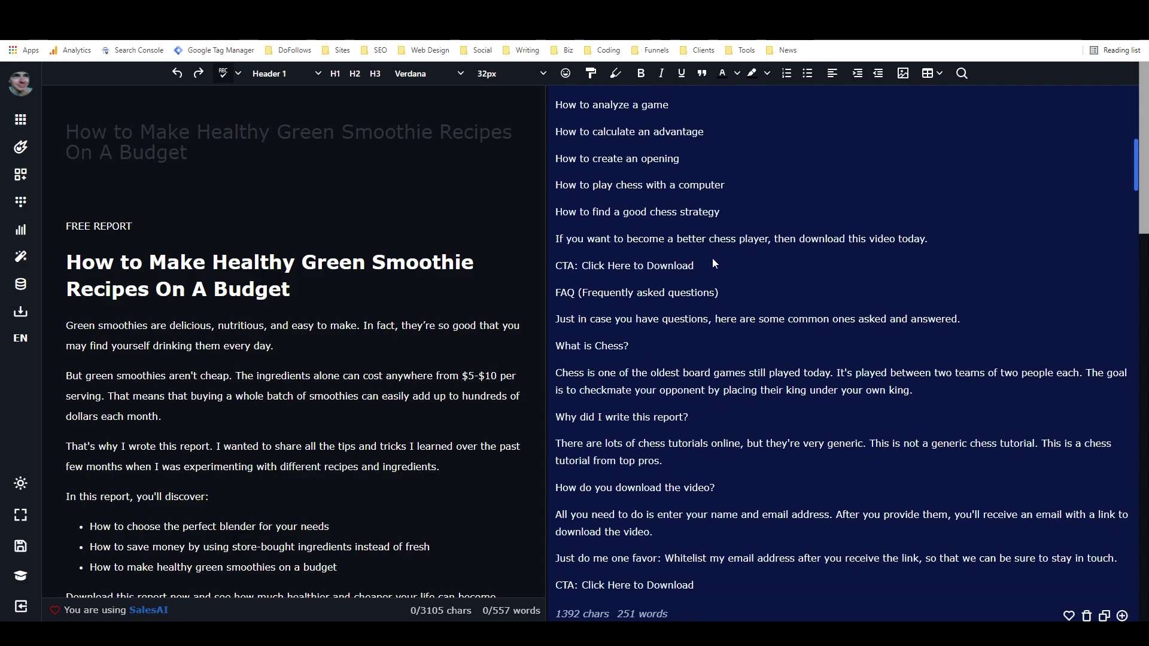
{"action": "scroll", "coordinate": [714, 254], "scroll_direction": "down", "scroll_amount": 6}
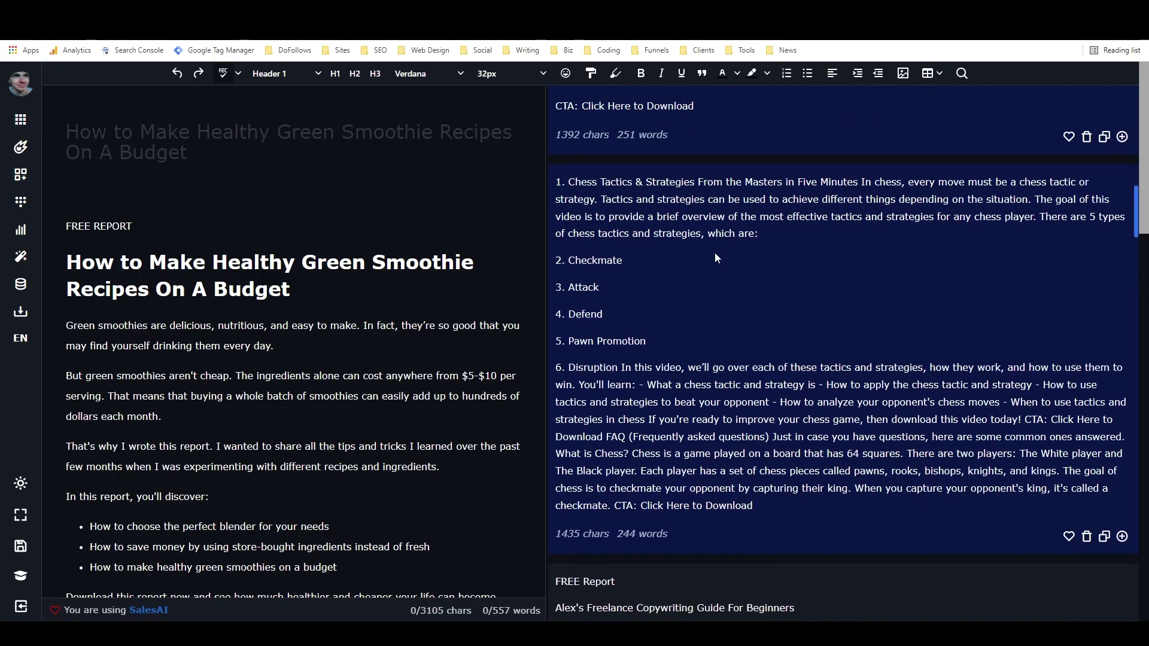
{"action": "scroll", "coordinate": [717, 251], "scroll_direction": "up", "scroll_amount": 5}
{"action": "scroll", "coordinate": [720, 251], "scroll_direction": "up", "scroll_amount": 10}
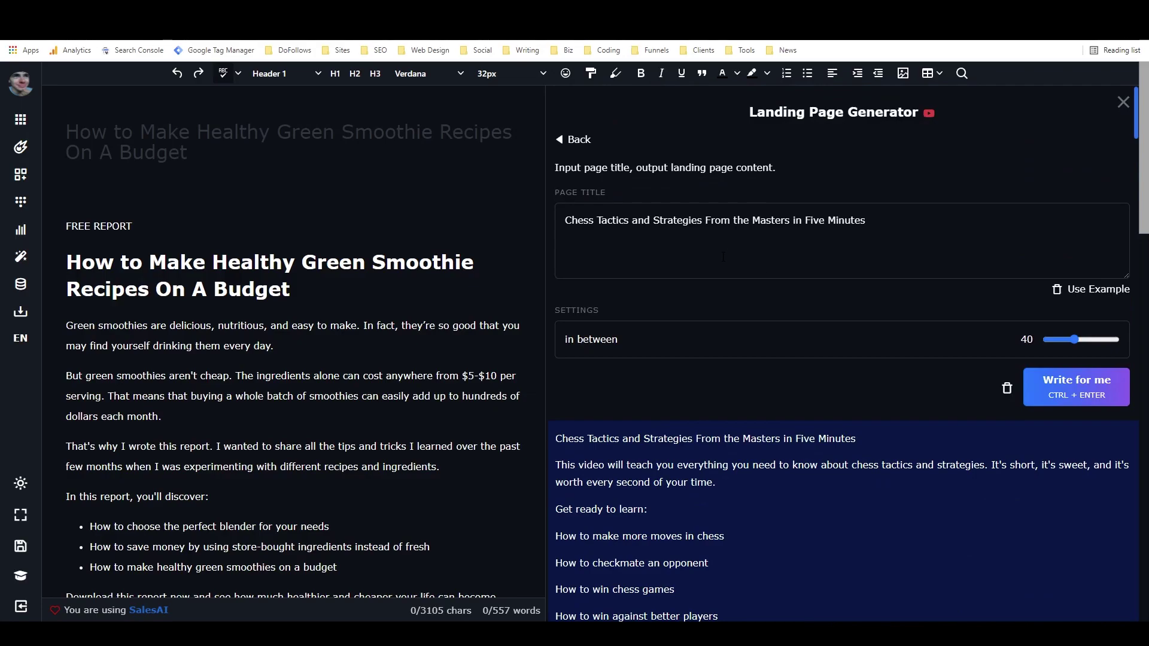
Regenerate the chess landing-page copy to get a fresh Free Report version.
{"action": "left_click", "coordinate": [1083, 386]}
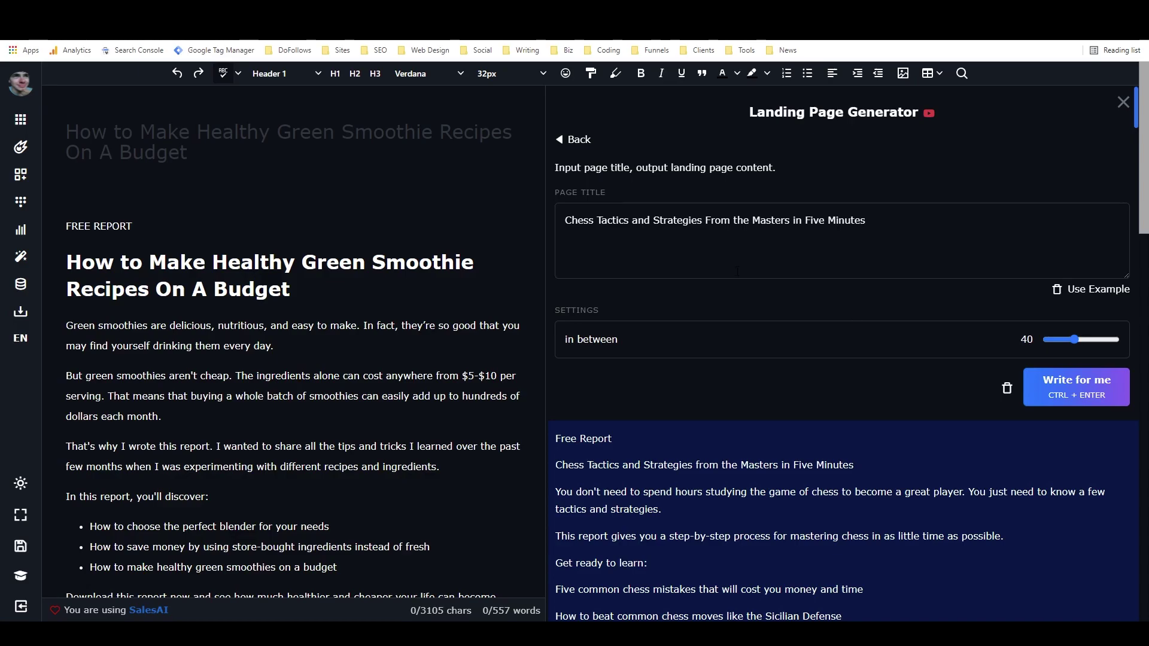
{"action": "scroll", "coordinate": [684, 400], "scroll_direction": "down", "scroll_amount": 1}
{"action": "scroll", "coordinate": [683, 399], "scroll_direction": "down", "scroll_amount": 4}
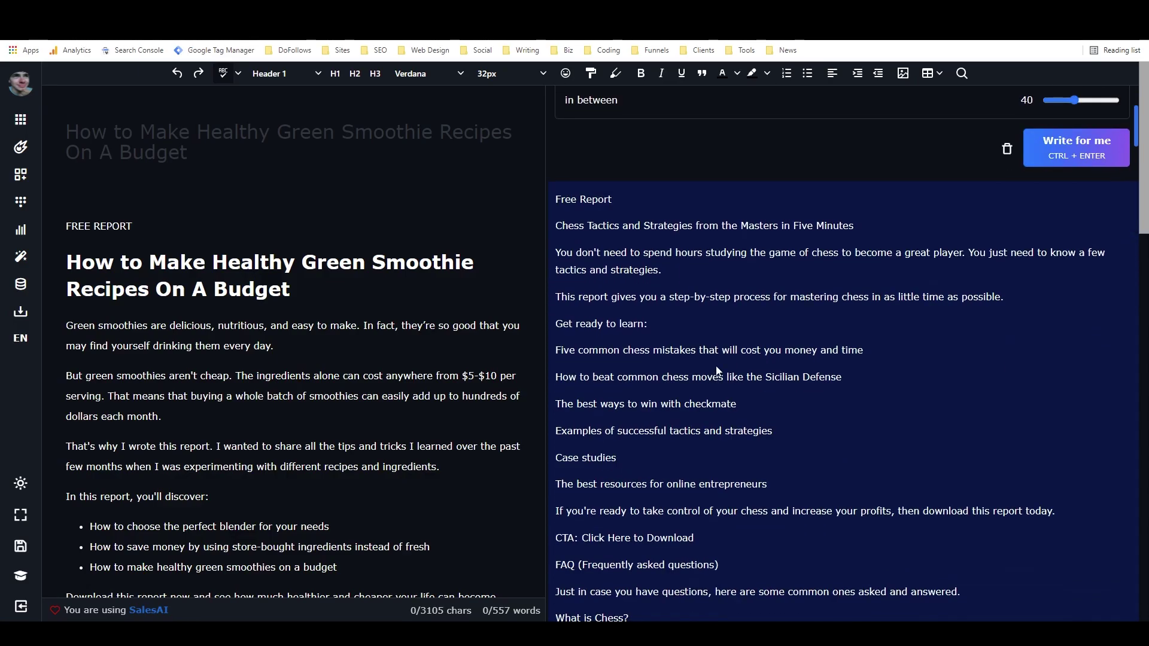
{"action": "scroll", "coordinate": [714, 363], "scroll_direction": "down", "scroll_amount": 1}
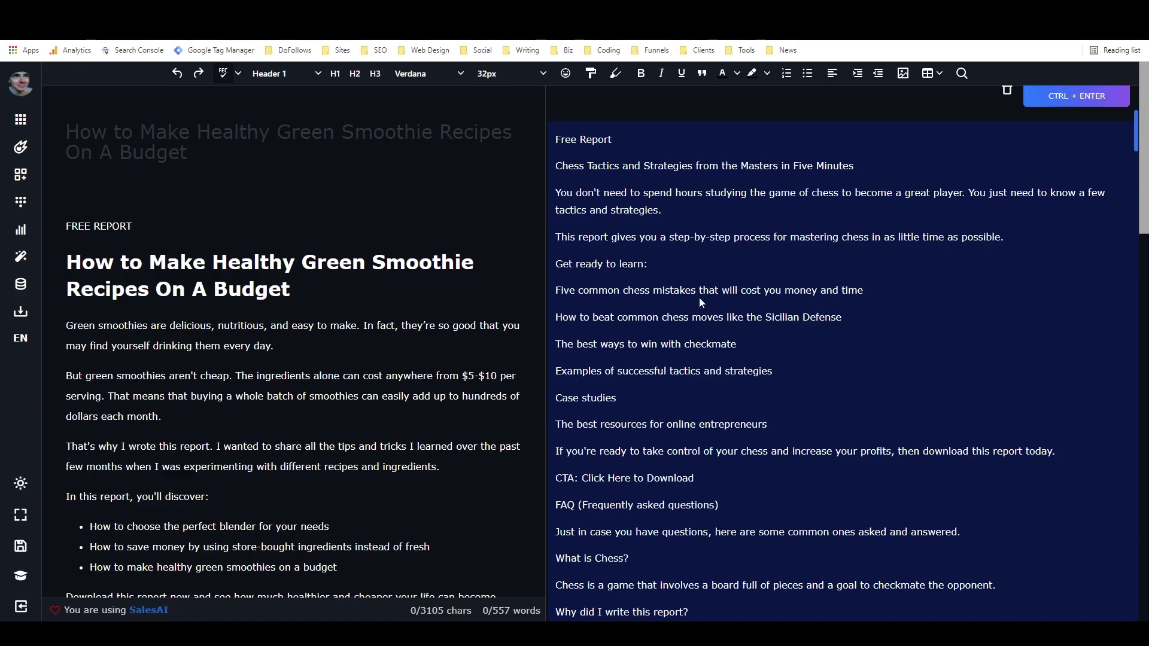
{"action": "scroll", "coordinate": [699, 297], "scroll_direction": "down", "scroll_amount": 1}
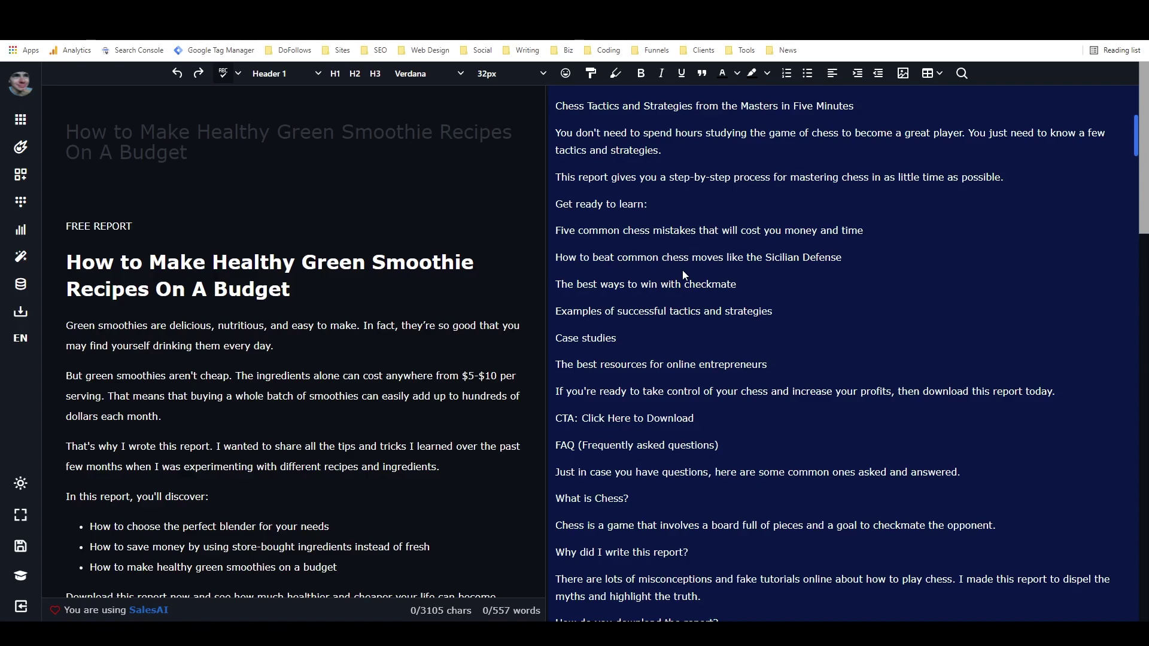
{"action": "scroll", "coordinate": [694, 263], "scroll_direction": "down", "scroll_amount": 1}
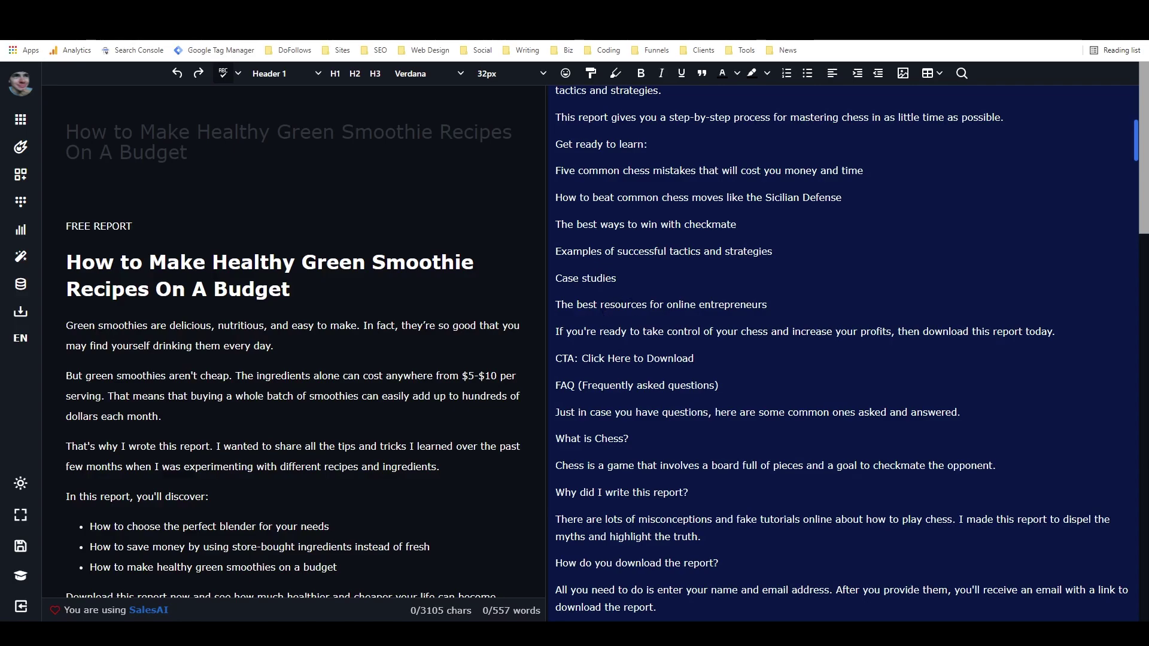
{"action": "scroll", "coordinate": [842, 353], "scroll_direction": "down", "scroll_amount": 2}
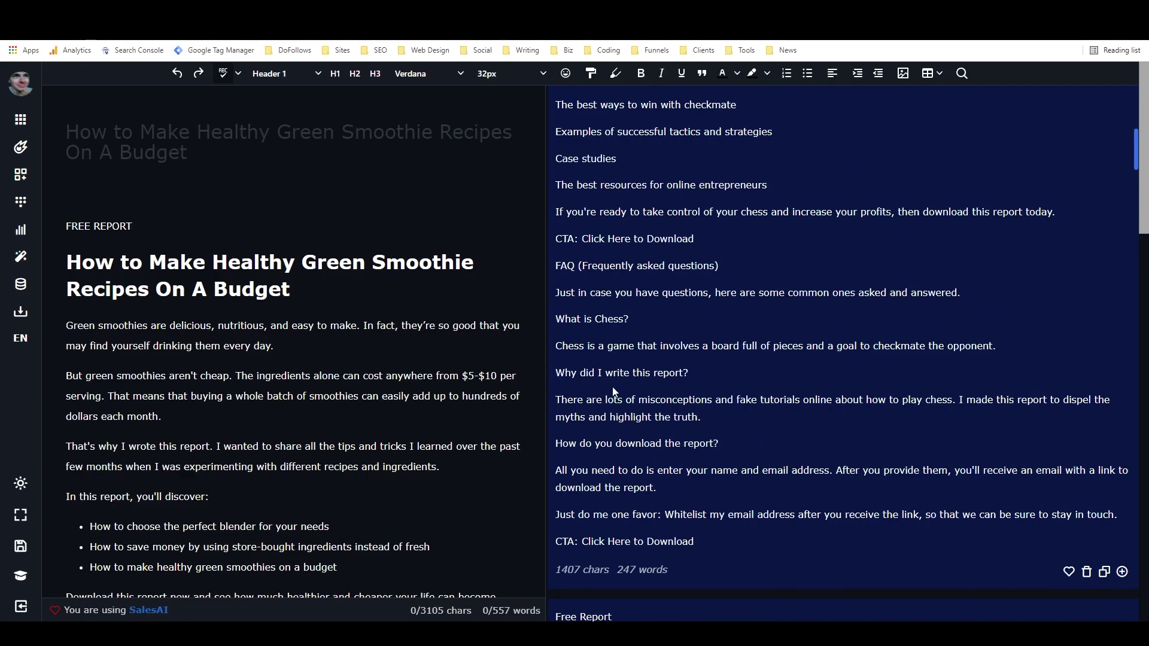
{"action": "scroll", "coordinate": [597, 412], "scroll_direction": "down", "scroll_amount": 1}
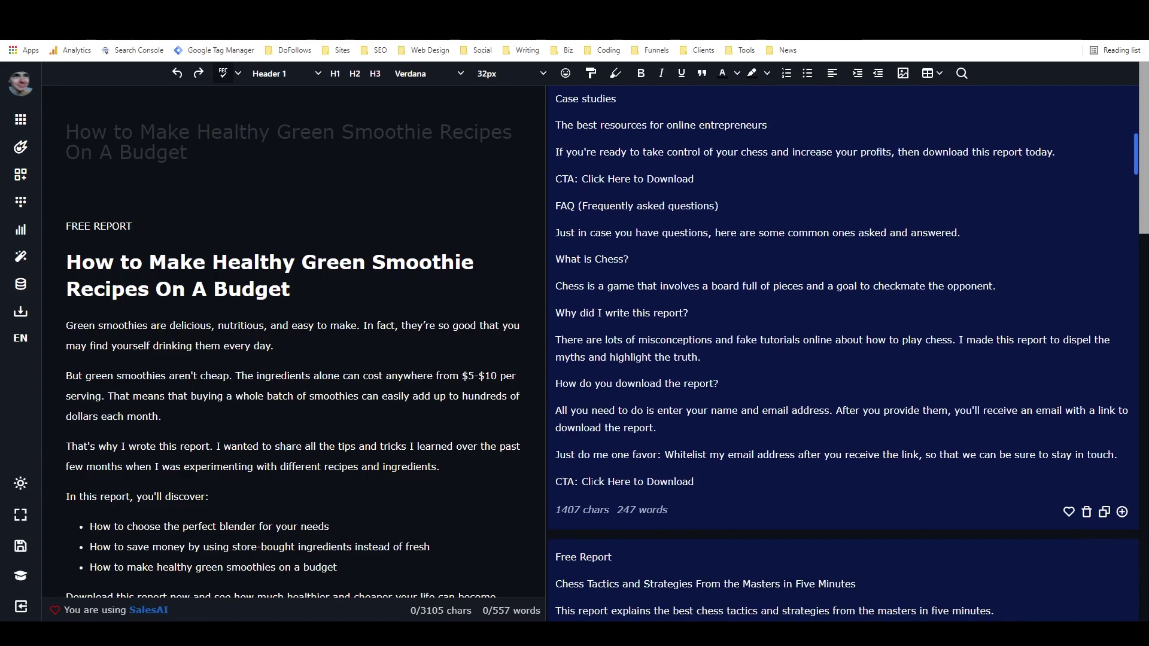
{"action": "scroll", "coordinate": [685, 400], "scroll_direction": "up", "scroll_amount": 10}
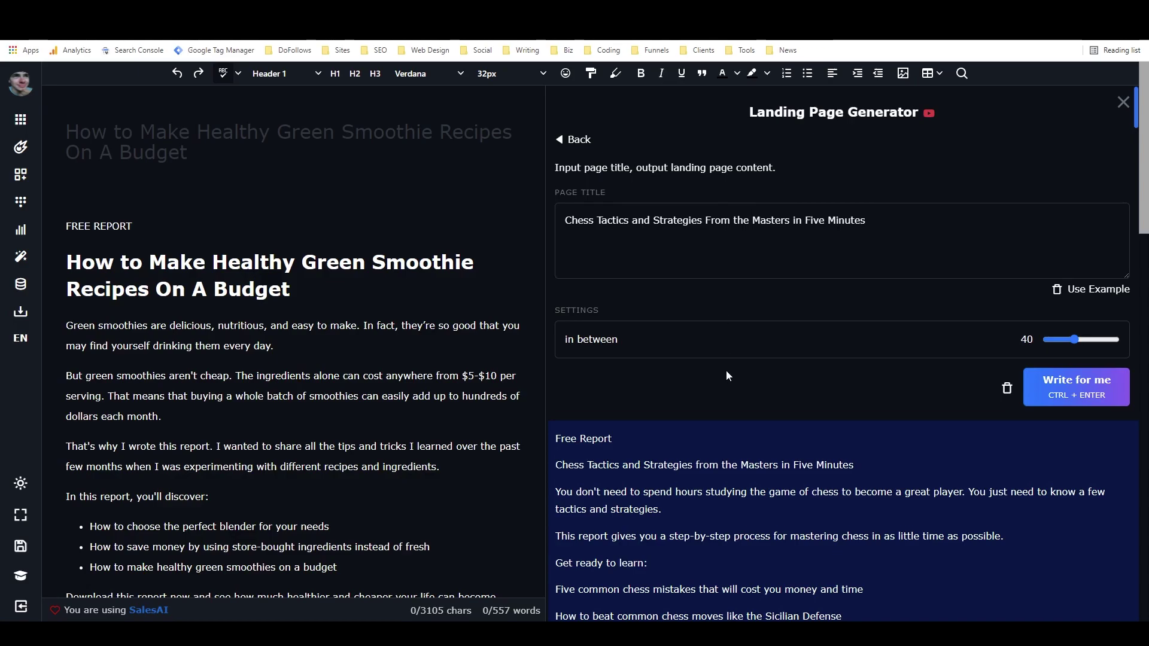
{"action": "scroll", "coordinate": [727, 370], "scroll_direction": "down", "scroll_amount": 2}
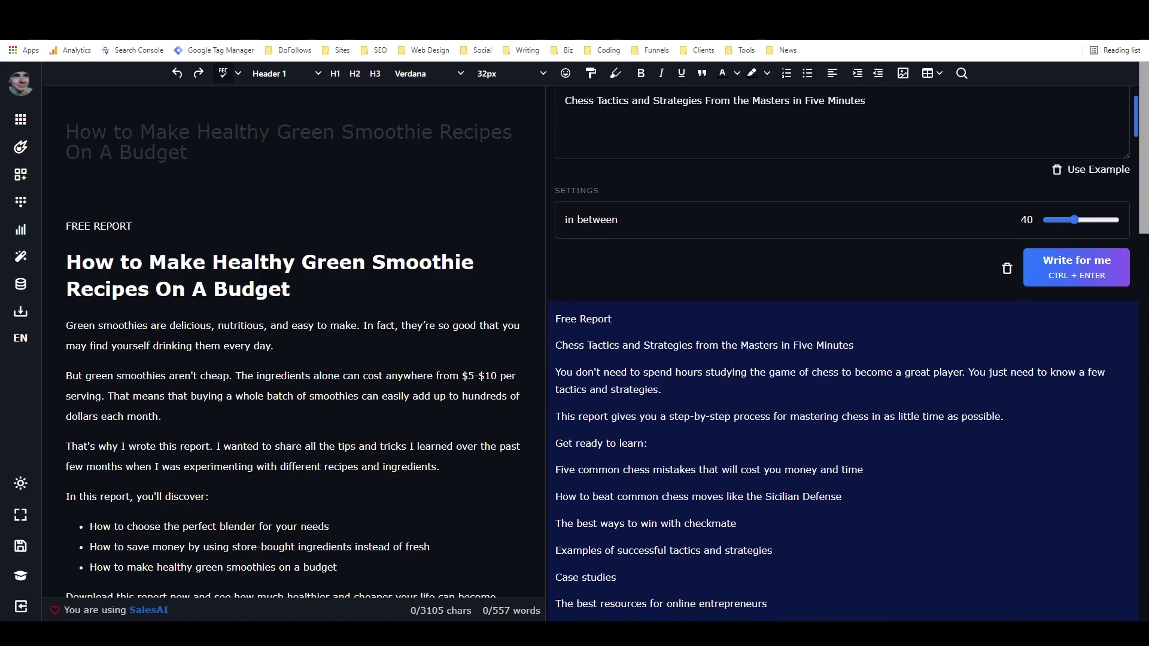
{"action": "left_click_drag", "start_coordinate": [556, 379], "coordinate": [673, 385]}
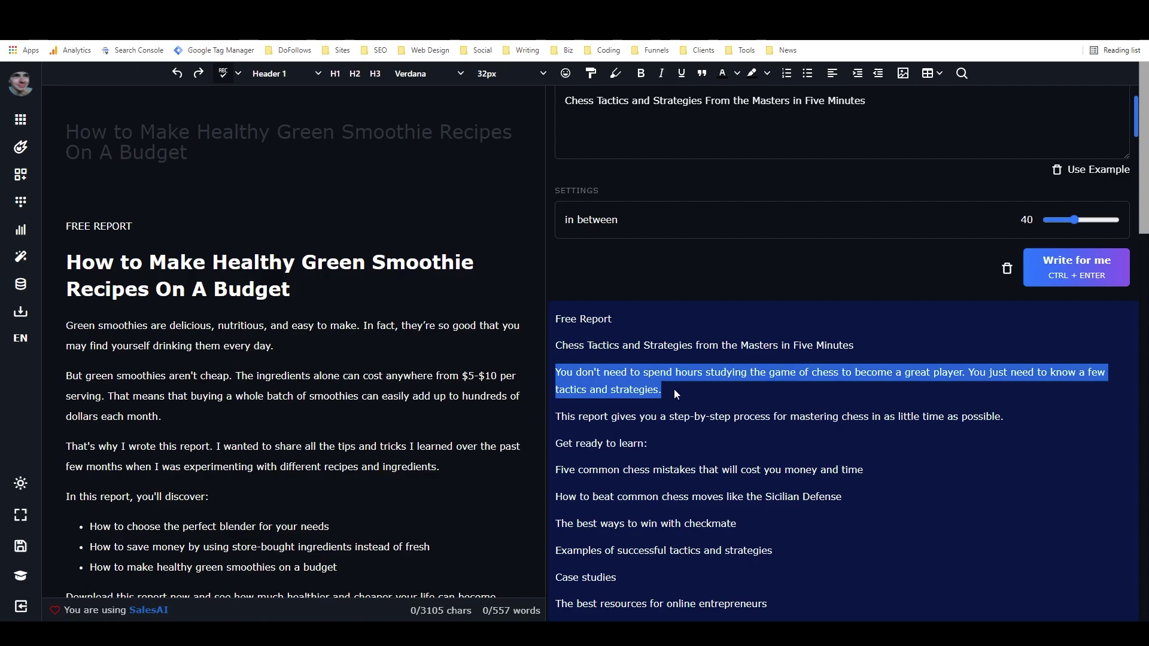
{"action": "left_click", "coordinate": [673, 389]}
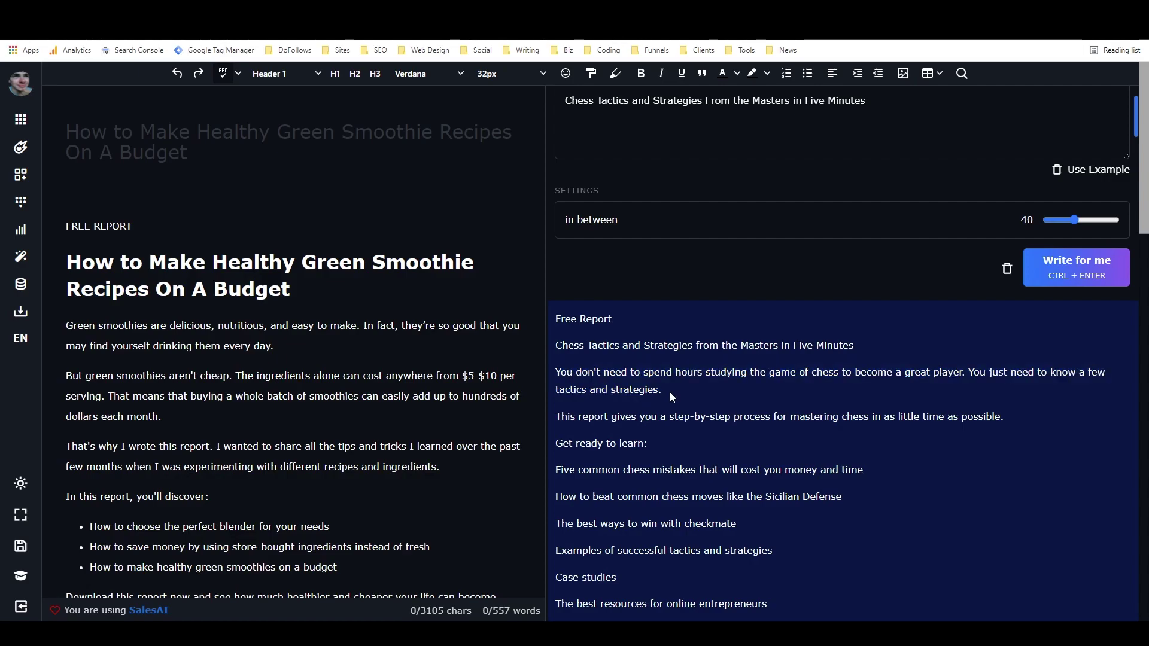
{"action": "left_click_drag", "start_coordinate": [665, 392], "coordinate": [548, 371]}
{"action": "left_click", "coordinate": [548, 371]}
{"action": "scroll", "coordinate": [675, 407], "scroll_direction": "up", "scroll_amount": 2}
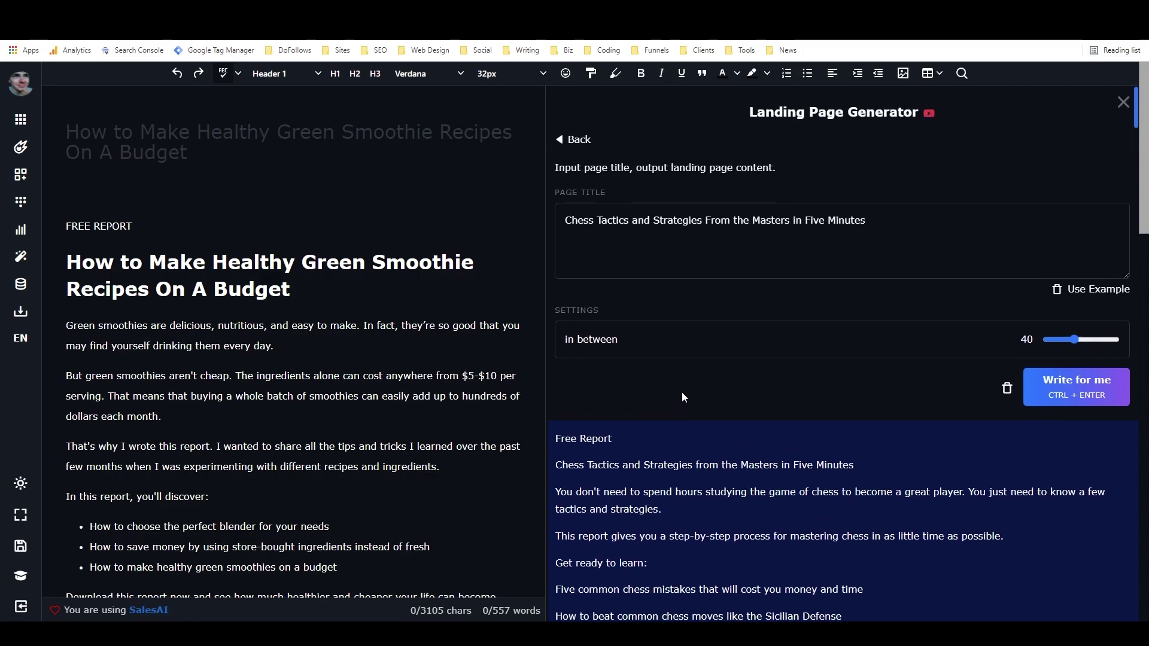